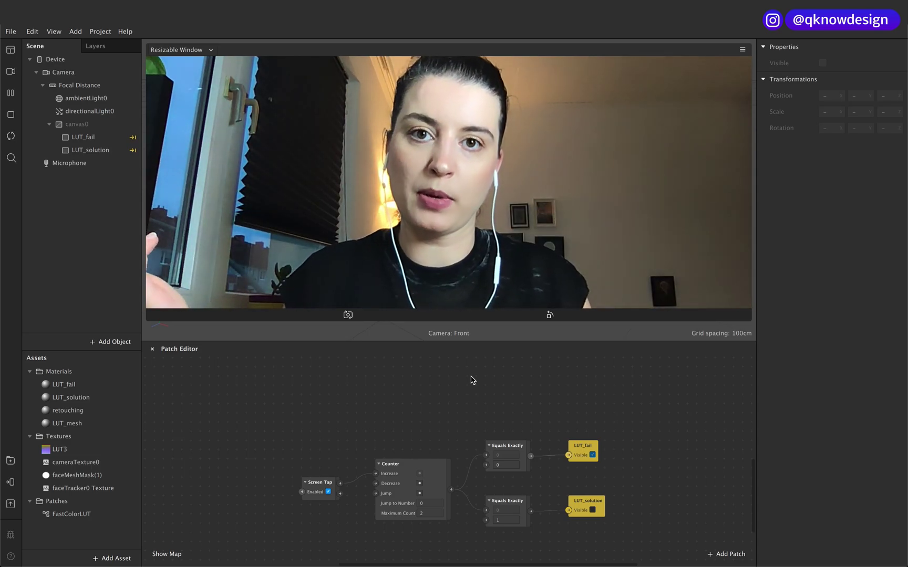
{"action": "scroll", "coordinate": [472, 380], "scroll_direction": "up", "scroll_amount": 2}
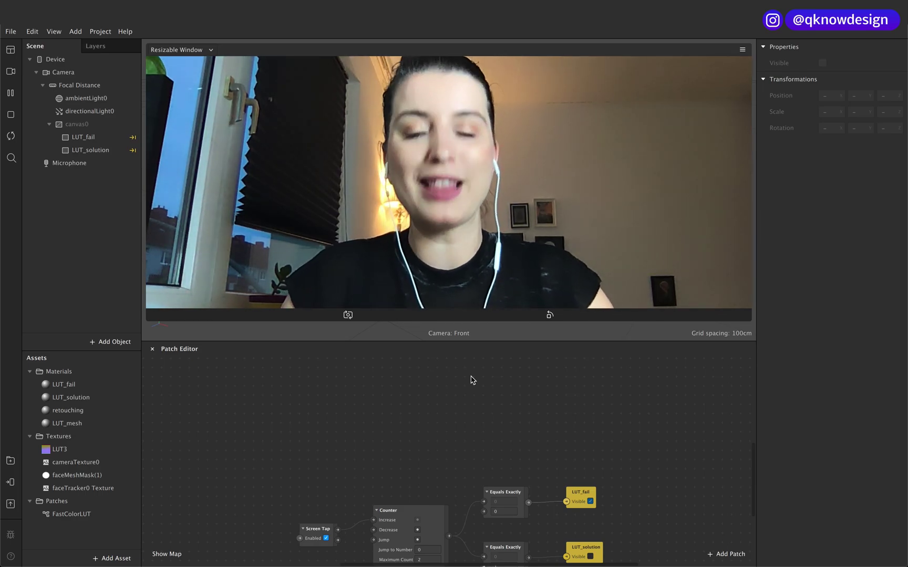
Compare the LUT_solution and LUT_fail rectangles in the Inspector, finishing on LUT_fail.
{"action": "left_click_drag", "start_coordinate": [472, 379], "coordinate": [449, 341]}
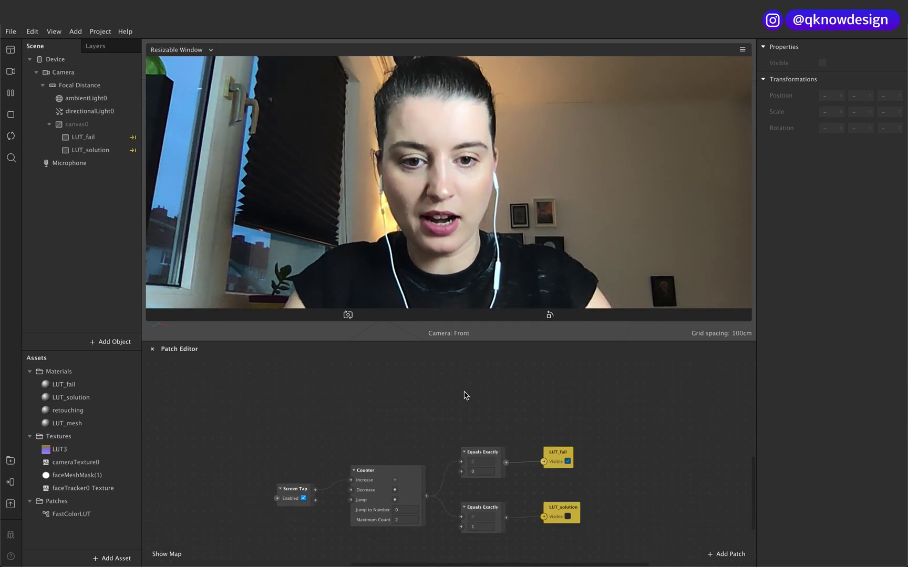
{"action": "left_click", "coordinate": [83, 137]}
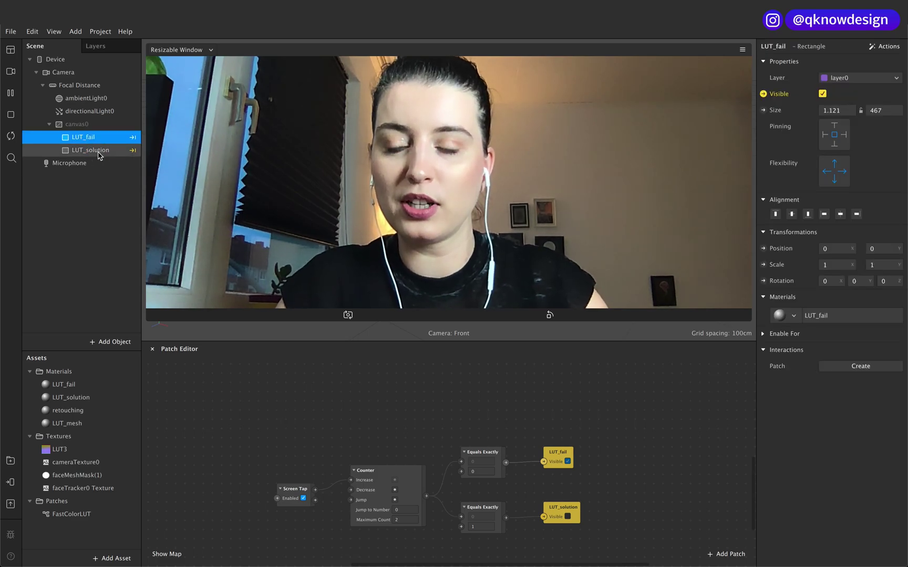
{"action": "left_click", "coordinate": [95, 137]}
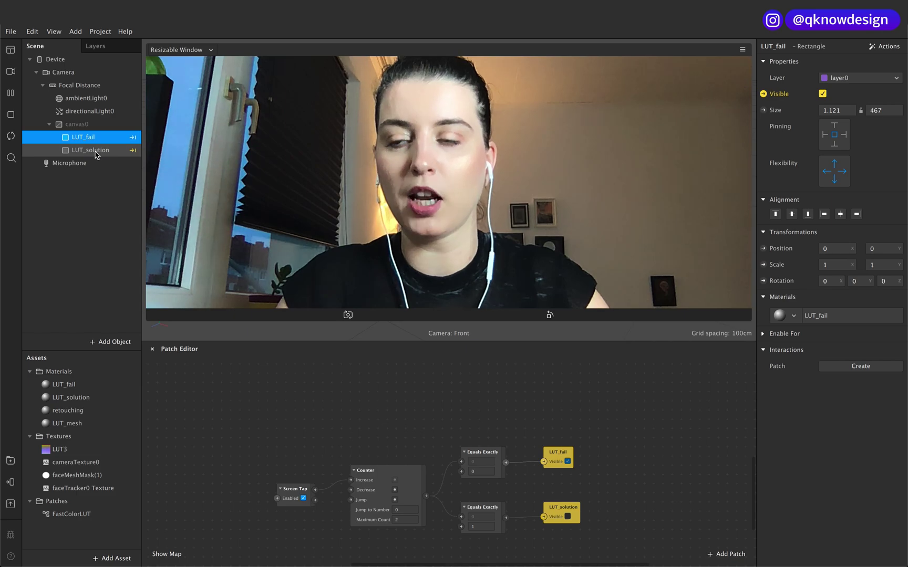
{"action": "left_click", "coordinate": [97, 150]}
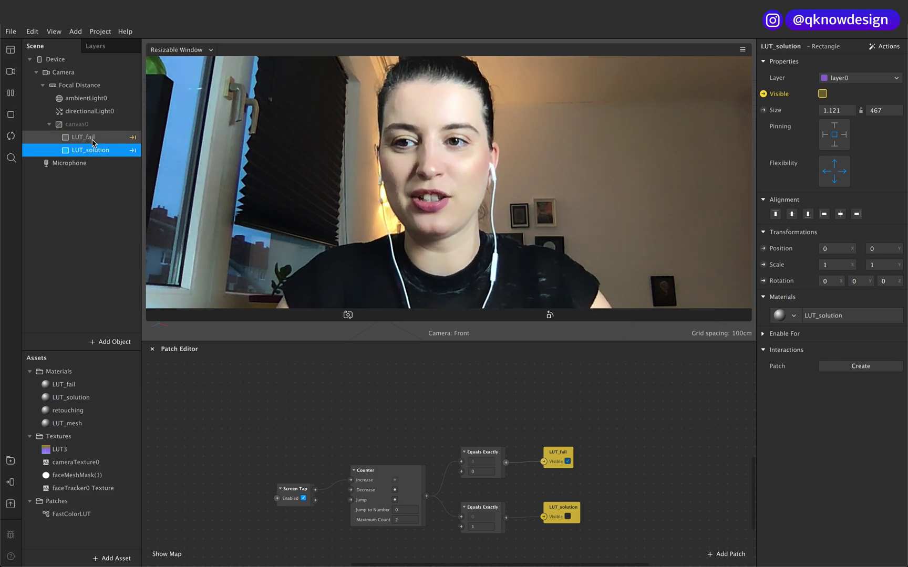
{"action": "left_click", "coordinate": [94, 137]}
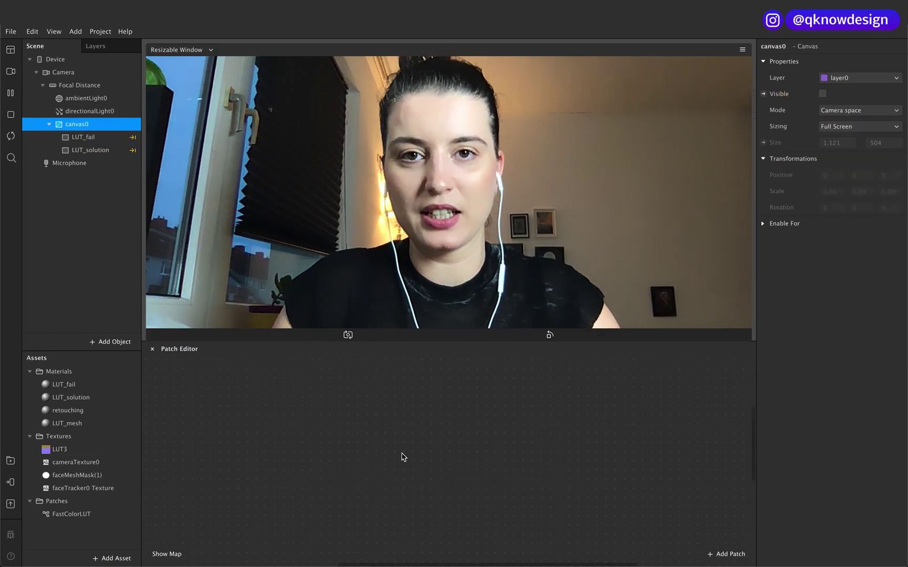
Uncheck Facebook in the project's platform settings, leaving Instagram as the only target.
{"action": "double_click", "coordinate": [401, 404]}
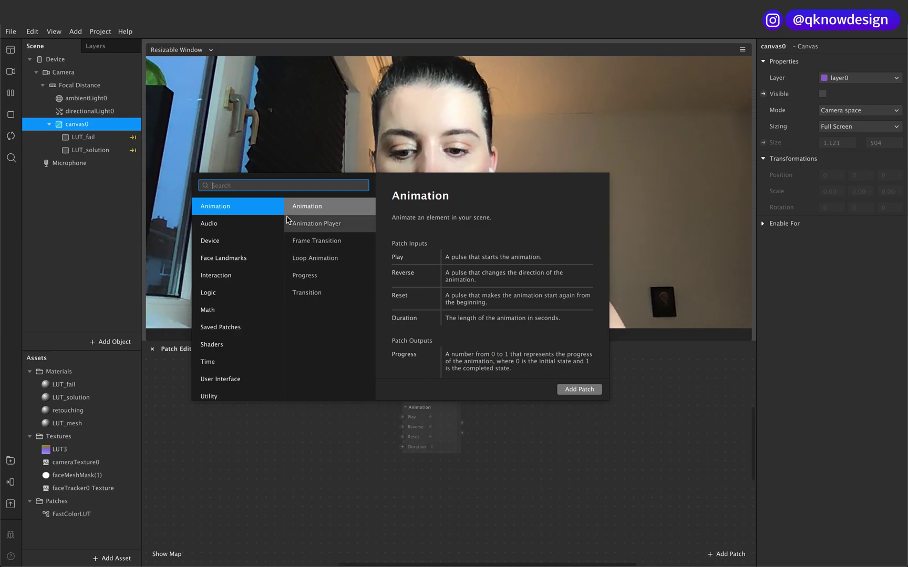
{"action": "type", "text": "sl"}
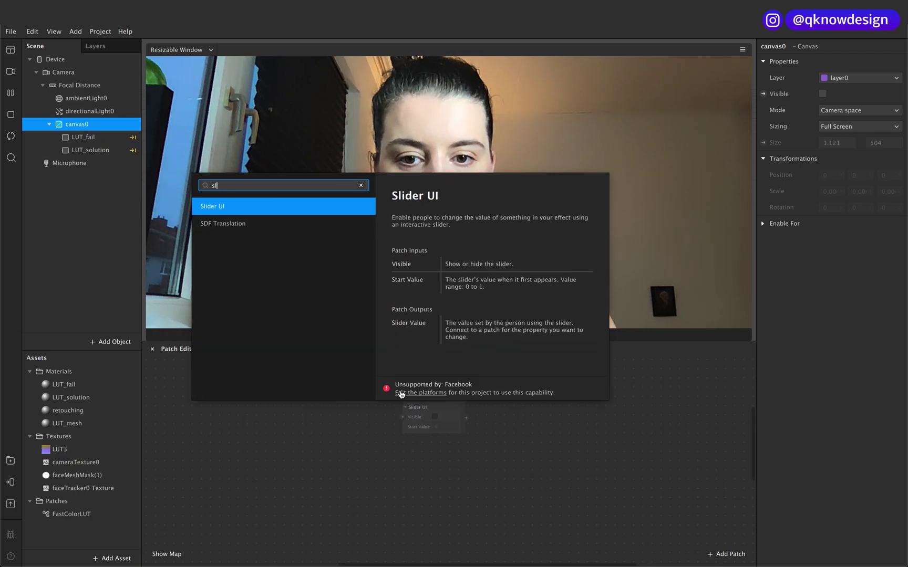
{"action": "left_click", "coordinate": [400, 393]}
{"action": "left_click_drag", "start_coordinate": [505, 159], "coordinate": [259, 273]}
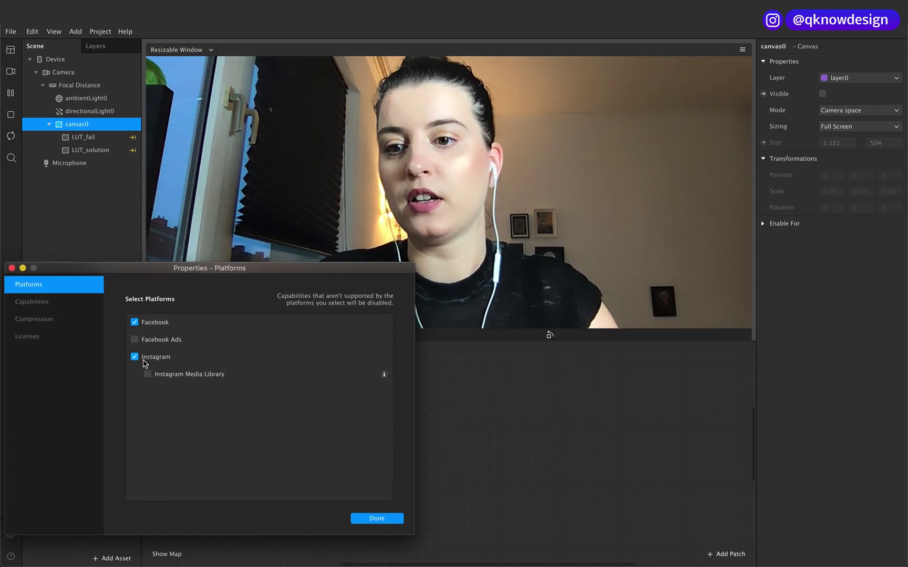
{"action": "left_click", "coordinate": [135, 323]}
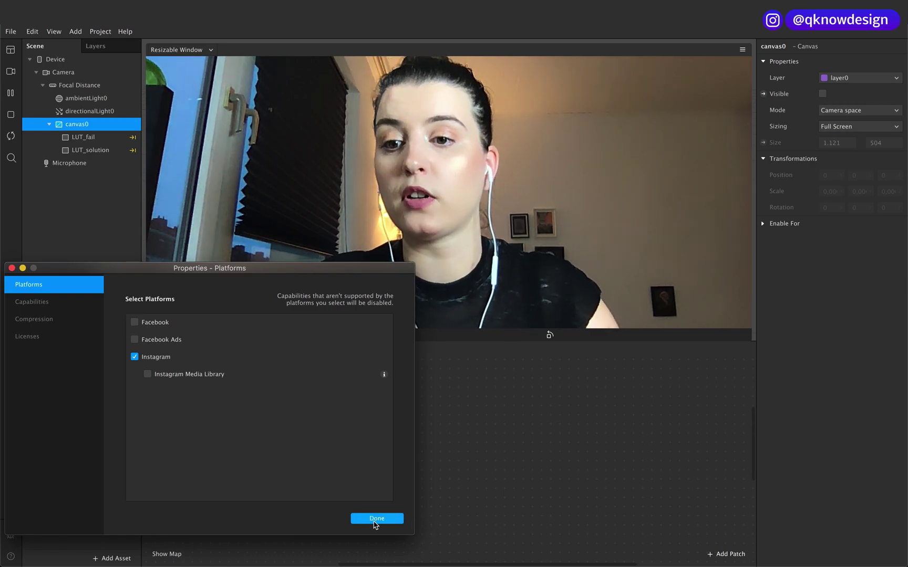
{"action": "left_click", "coordinate": [377, 518]}
Add a Slider UI patch, then bring in cameraTexture0, FastColorLUT and LUT3 from Assets.
{"action": "double_click", "coordinate": [410, 393]}
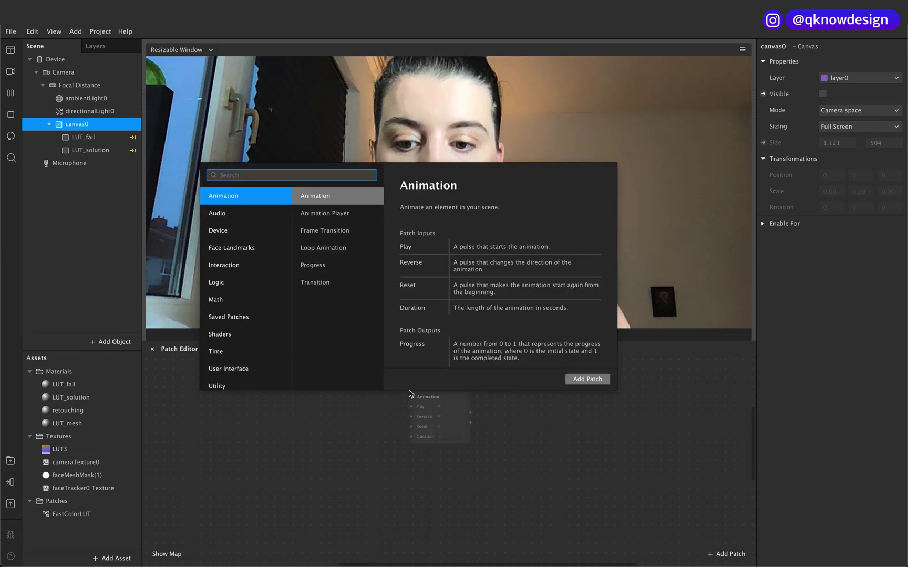
{"action": "type", "text": "sli"}
{"action": "key", "text": "Return"}
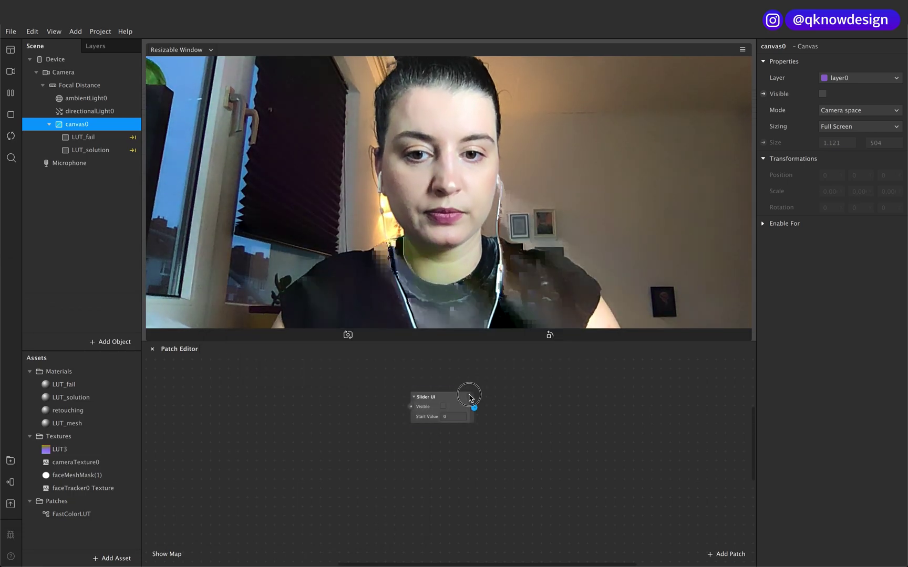
{"action": "left_click_drag", "start_coordinate": [440, 398], "coordinate": [355, 394]}
{"action": "left_click_drag", "start_coordinate": [75, 463], "coordinate": [335, 468]}
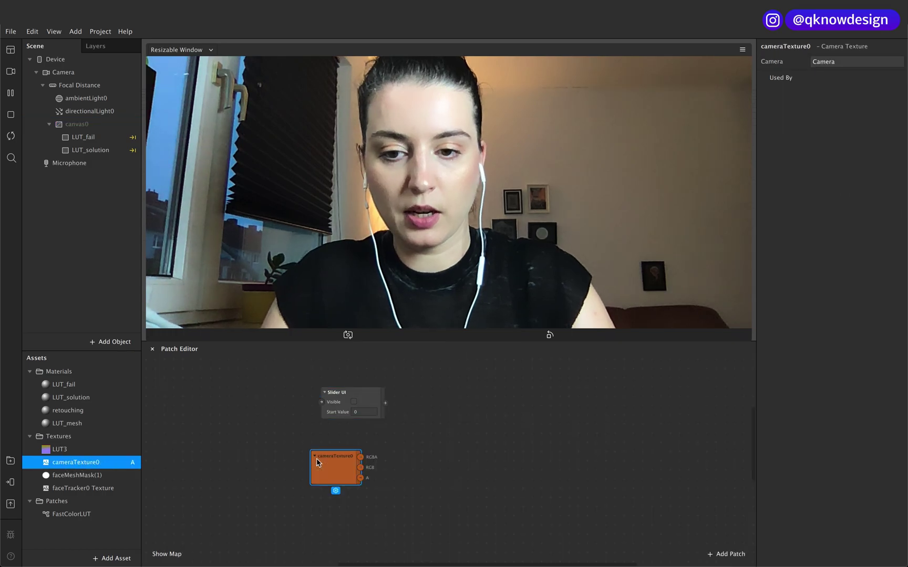
{"action": "mouse_move", "coordinate": [71, 514]}
{"action": "left_mouse_down"}
{"action": "mouse_move", "coordinate": [420, 501]}
{"action": "mouse_move", "coordinate": [440, 482]}
{"action": "left_mouse_up"}
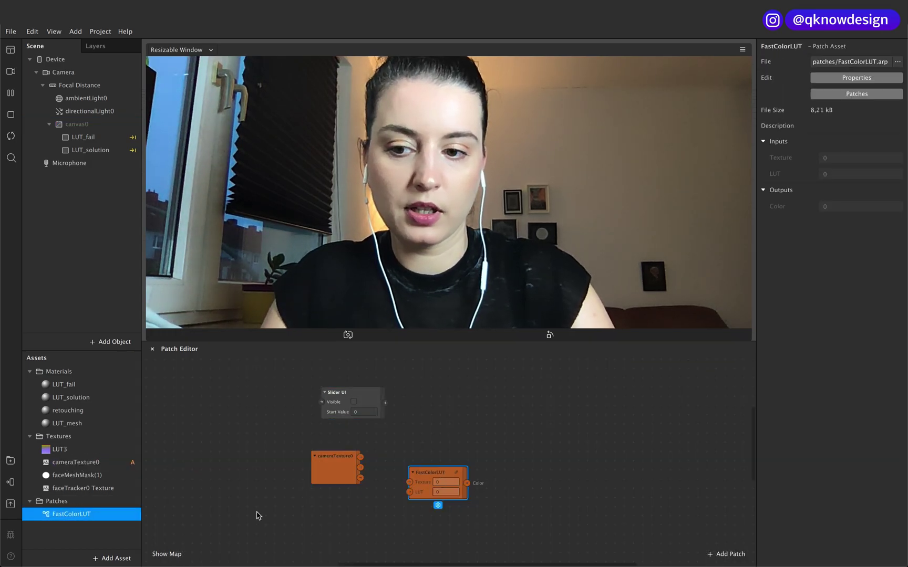
{"action": "mouse_move", "coordinate": [60, 448]}
{"action": "left_mouse_down"}
{"action": "mouse_move", "coordinate": [305, 536]}
{"action": "mouse_move", "coordinate": [343, 514]}
{"action": "left_mouse_up"}
{"action": "left_click", "coordinate": [65, 385]}
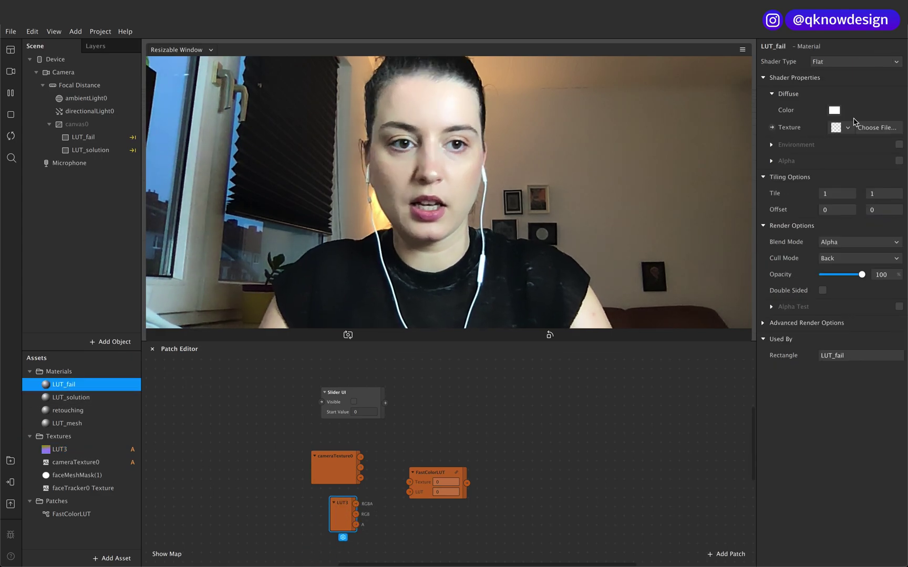
Create a patch for LUT_fail's diffuse texture and move it to the right.
{"action": "left_click", "coordinate": [771, 128]}
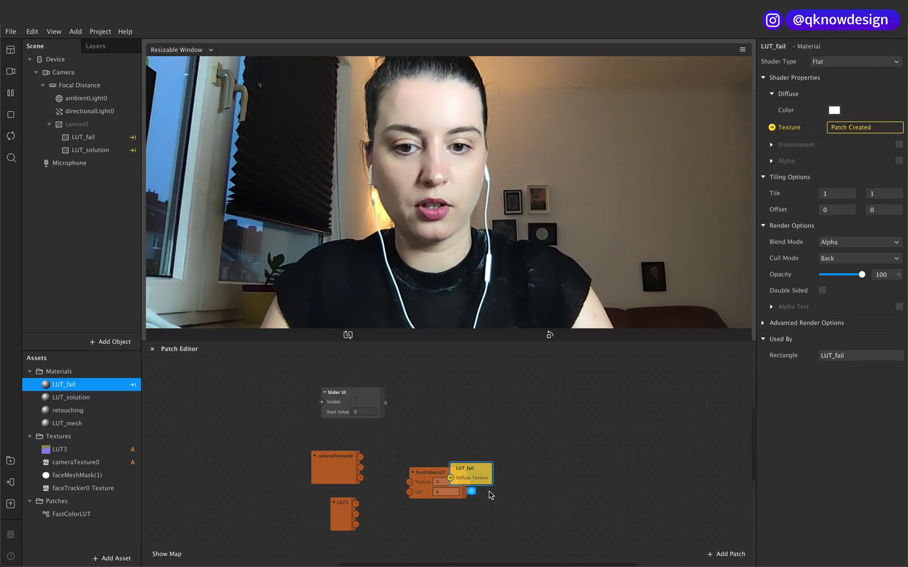
{"action": "left_click_drag", "start_coordinate": [479, 475], "coordinate": [578, 474]}
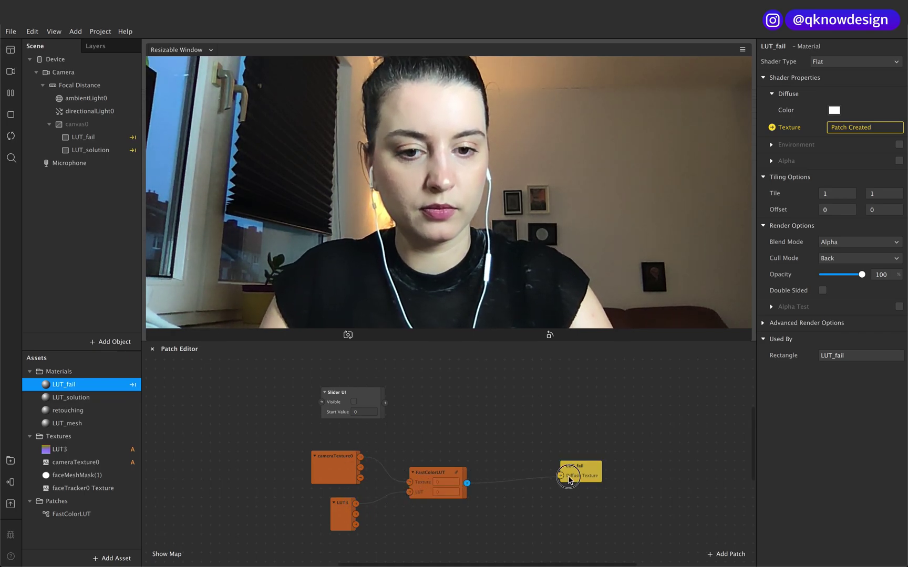
{"action": "left_click", "coordinate": [77, 123]}
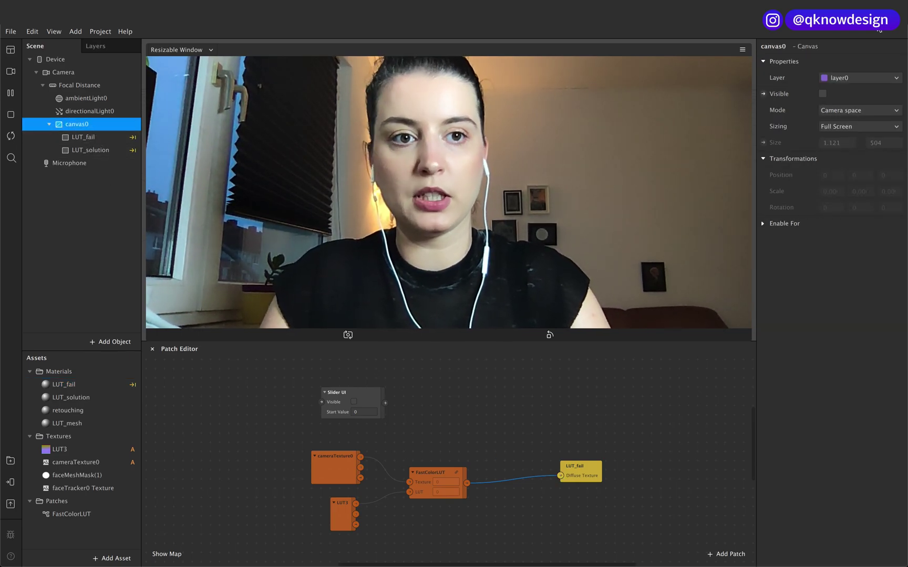
Turn on the Visible checkbox for canvas0 in the Inspector.
{"action": "left_click", "coordinate": [822, 94]}
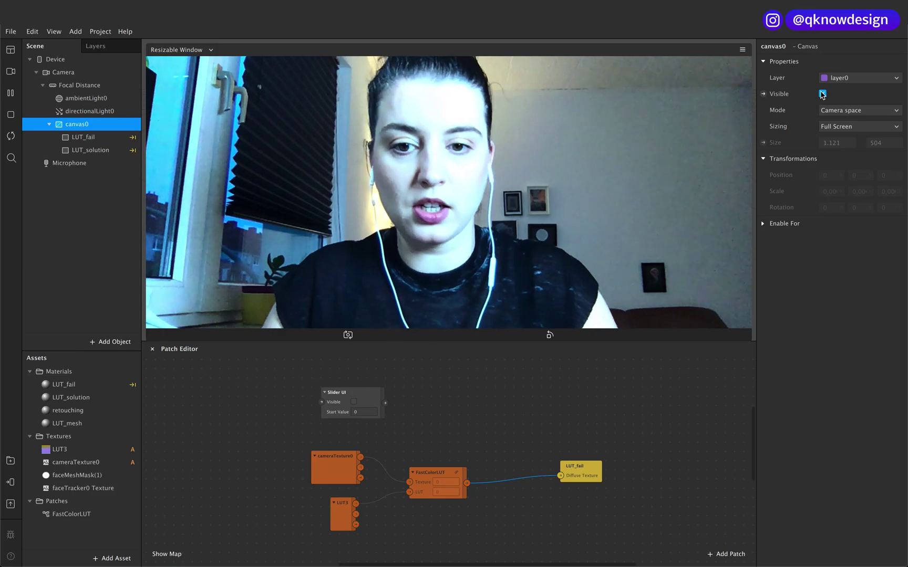
Wire the Slider UI value and FastColorLUT output into a new Multiply patch, then select the texture patches.
{"action": "left_click", "coordinate": [376, 395]}
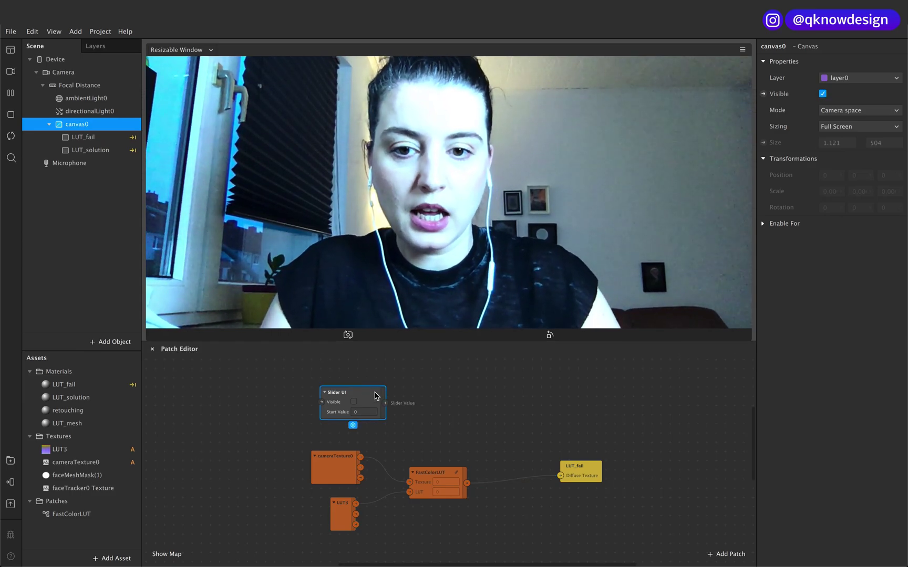
{"action": "left_click_drag", "start_coordinate": [385, 404], "coordinate": [453, 408]}
{"action": "type", "text": "mu"}
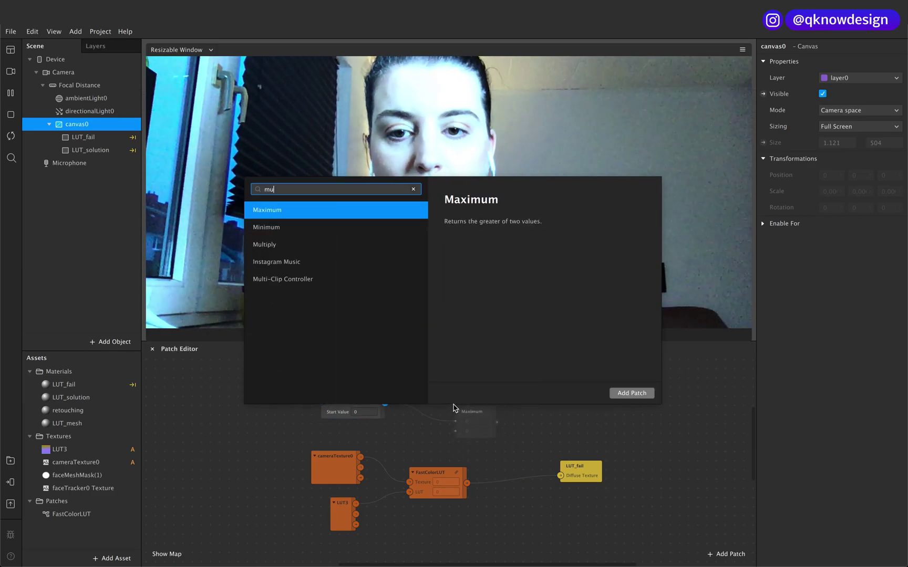
{"action": "type", "text": "l"}
{"action": "key", "text": "Return"}
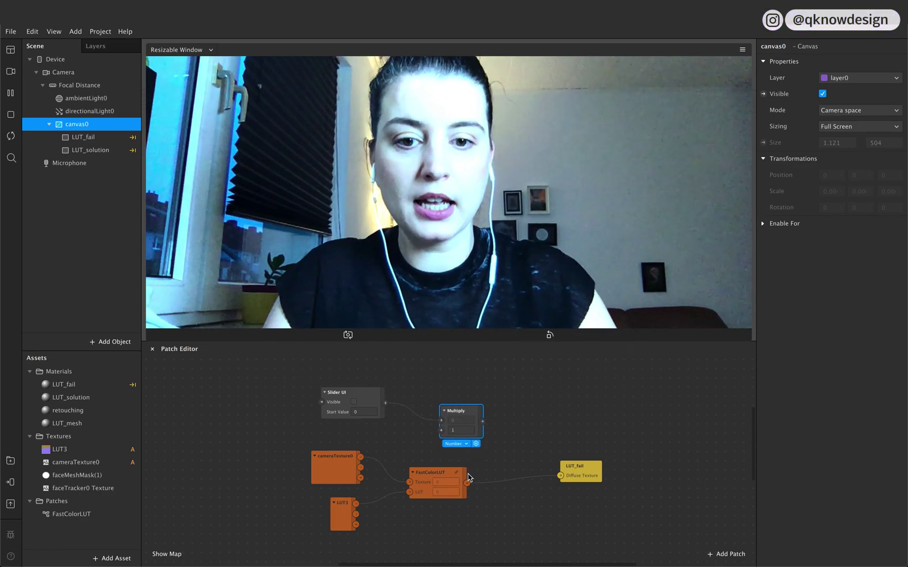
{"action": "left_click", "coordinate": [440, 430]}
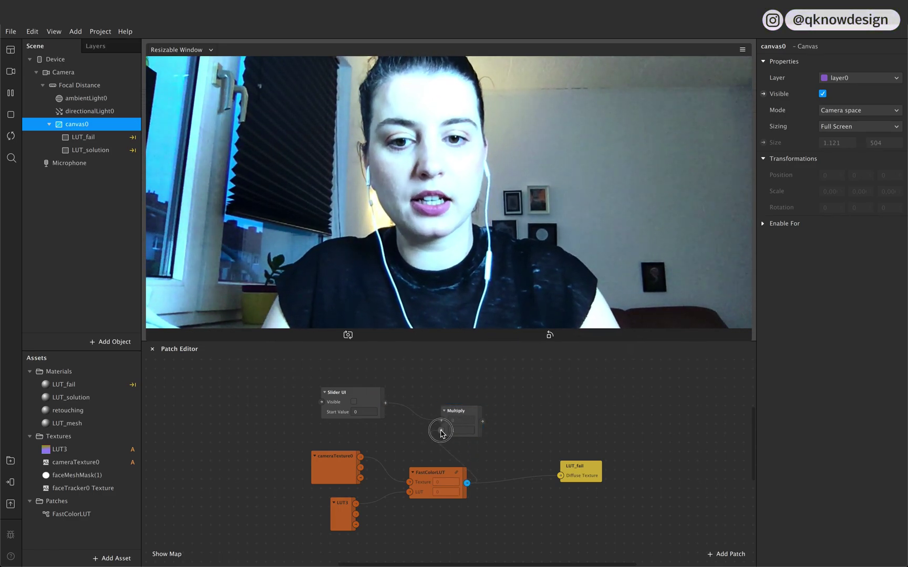
{"action": "left_click", "coordinate": [431, 476]}
{"action": "left_click", "coordinate": [335, 468], "text": "shift"}
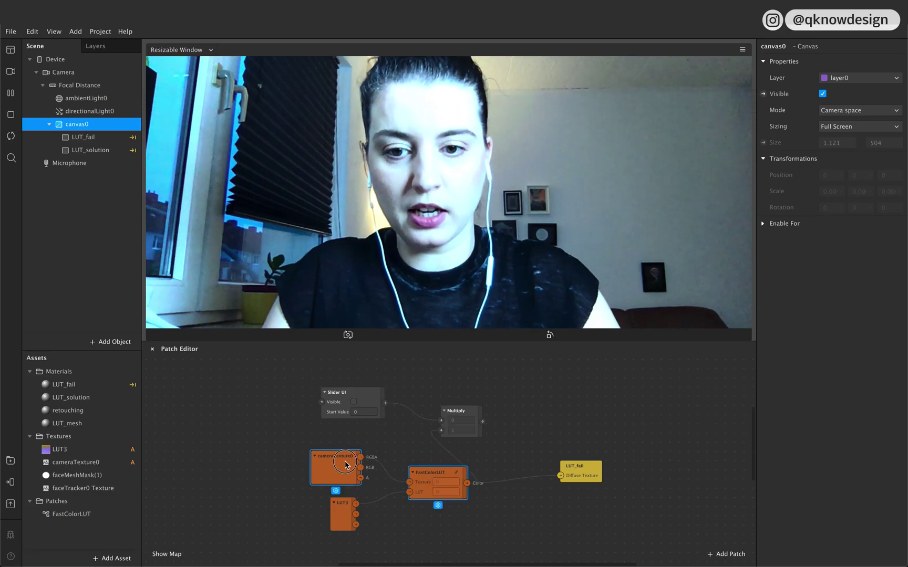
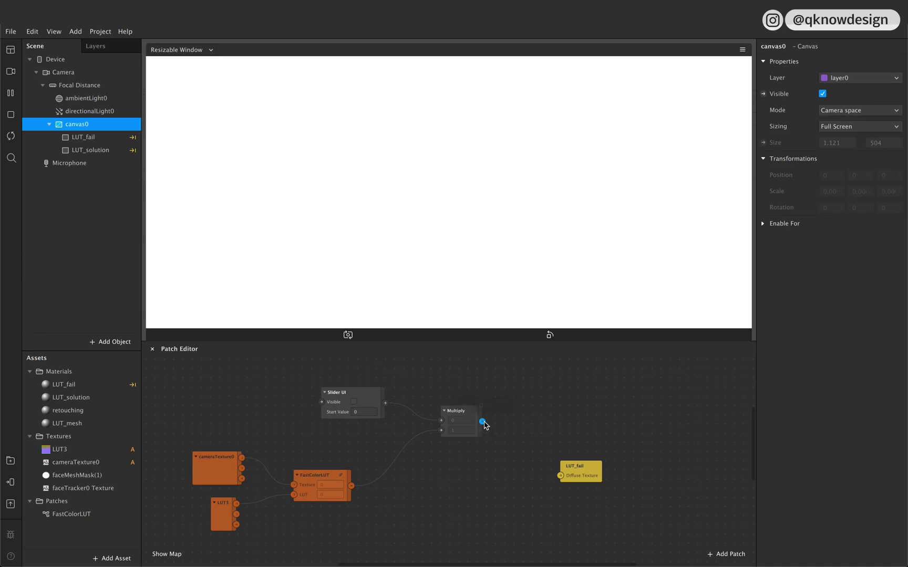
Wire Multiply into LUT_fail's Diffuse Texture, set slider start value 0.5, and reposition LUT_fail.
{"action": "left_click_drag", "start_coordinate": [482, 422], "coordinate": [561, 476]}
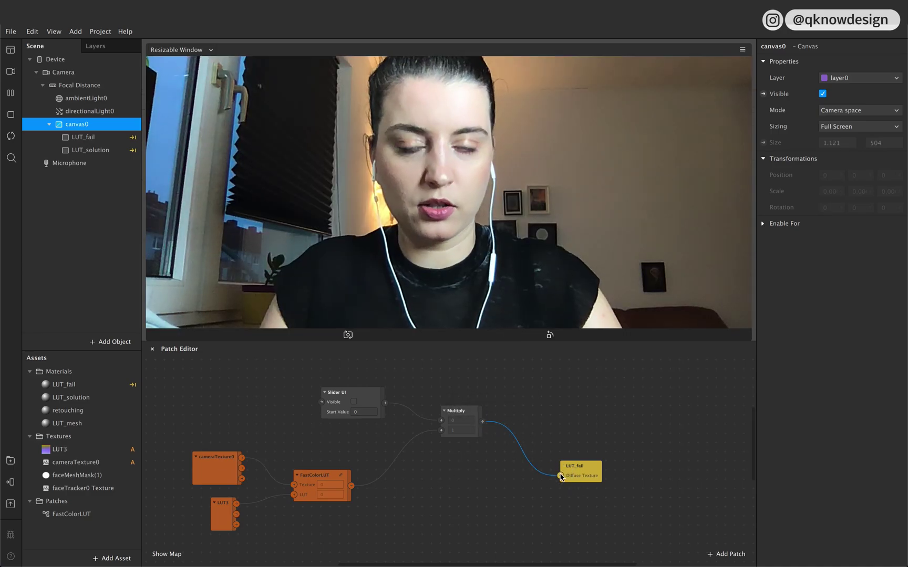
{"action": "left_click", "coordinate": [360, 410]}
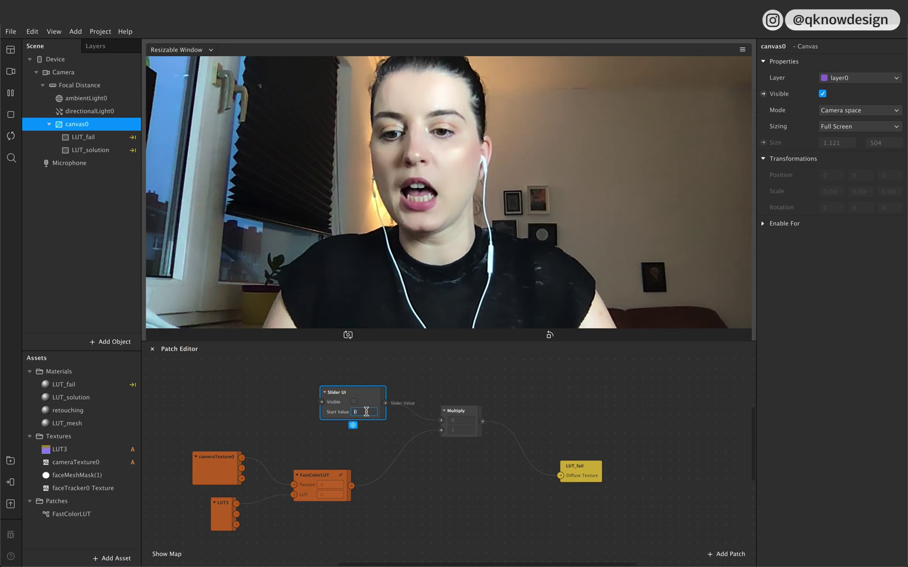
{"action": "type", "text": "1"}
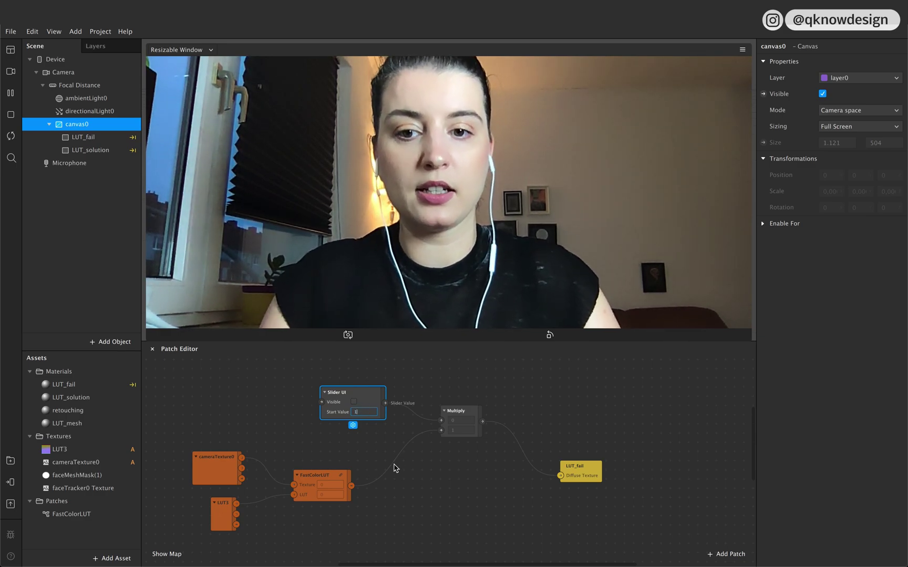
{"action": "left_click", "coordinate": [408, 494]}
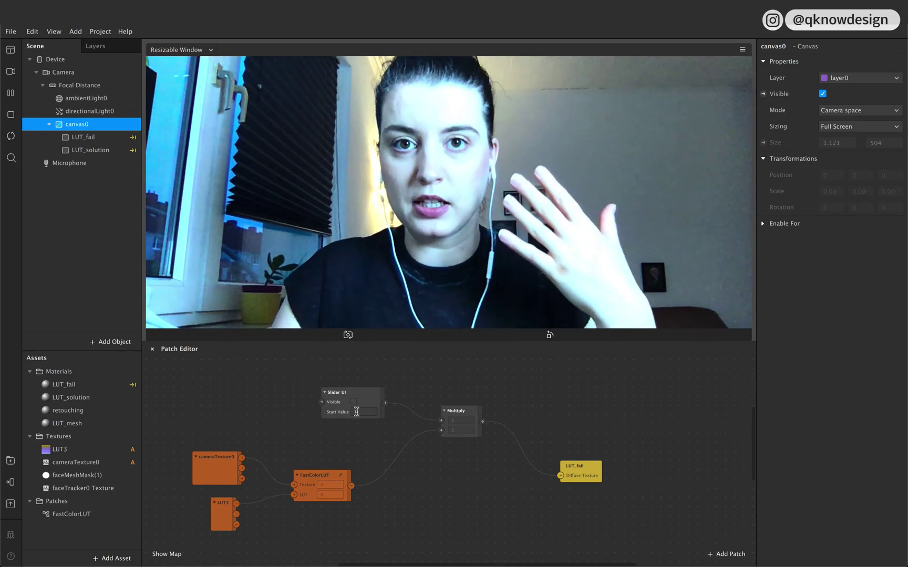
{"action": "left_click", "coordinate": [359, 410]}
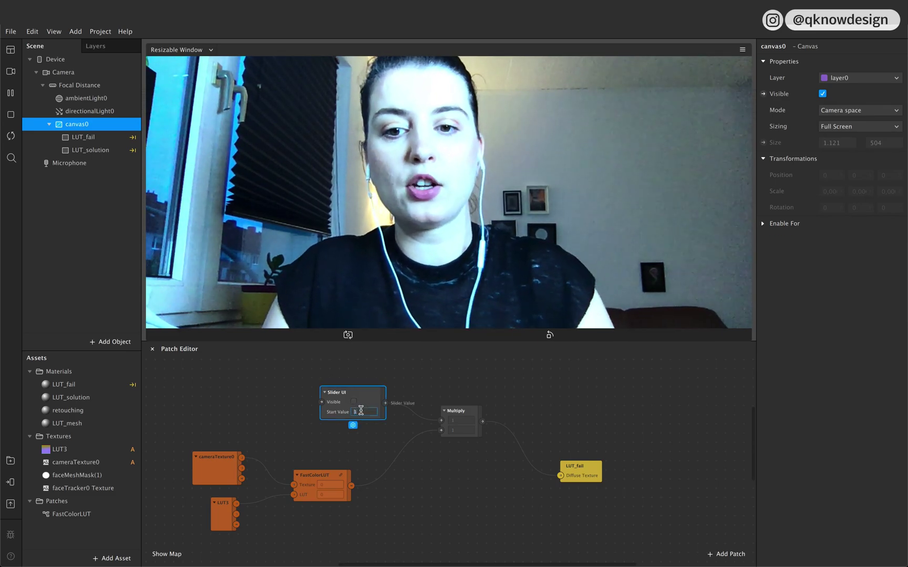
{"action": "type", "text": "0."}
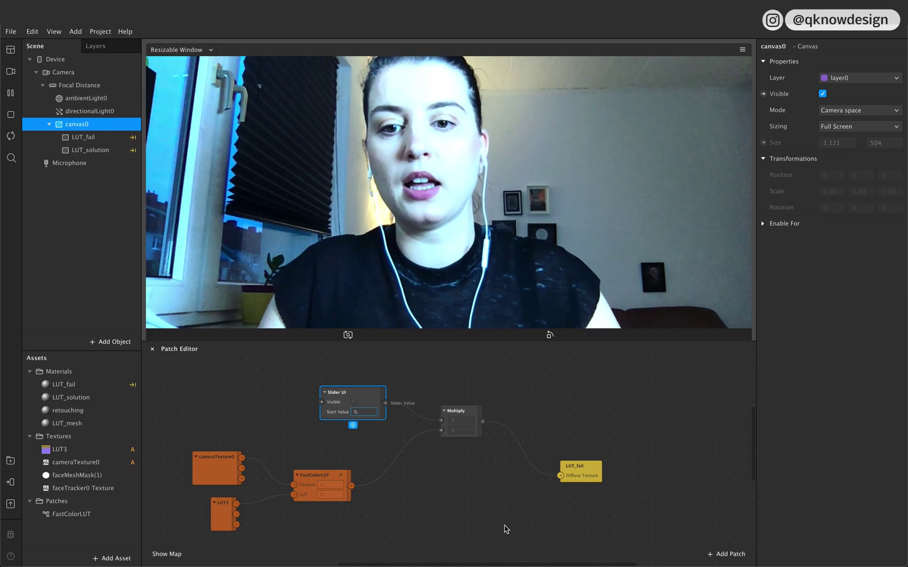
{"action": "type", "text": "5"}
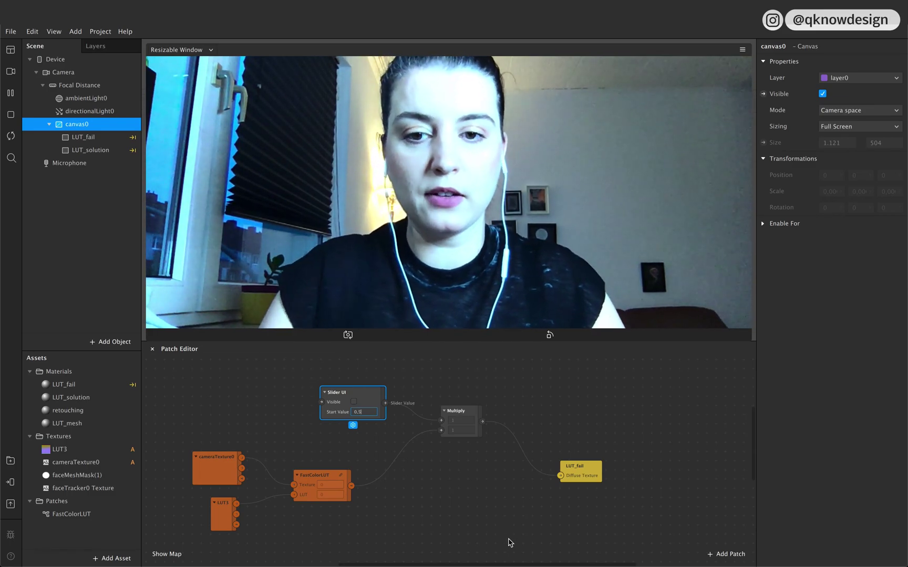
{"action": "left_click", "coordinate": [505, 530]}
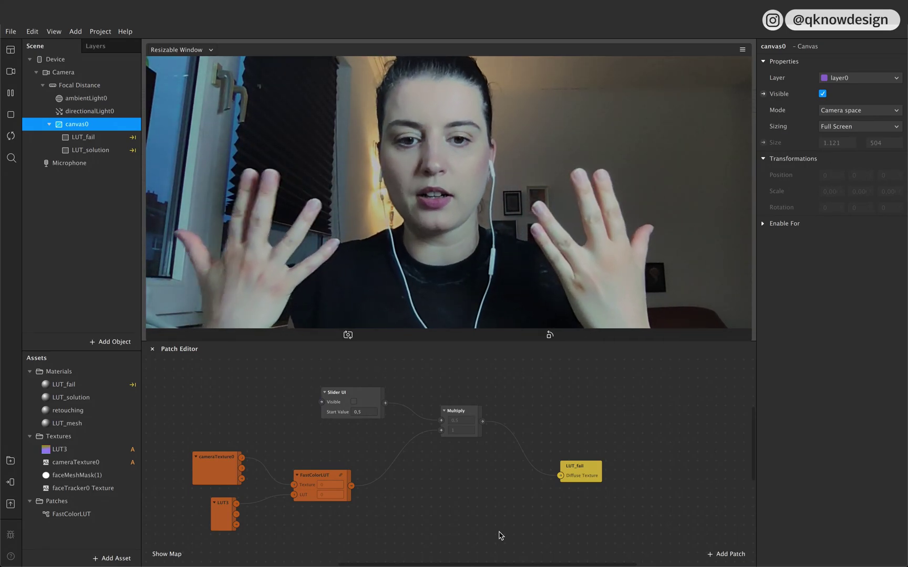
{"action": "left_click_drag", "start_coordinate": [581, 476], "coordinate": [600, 441]}
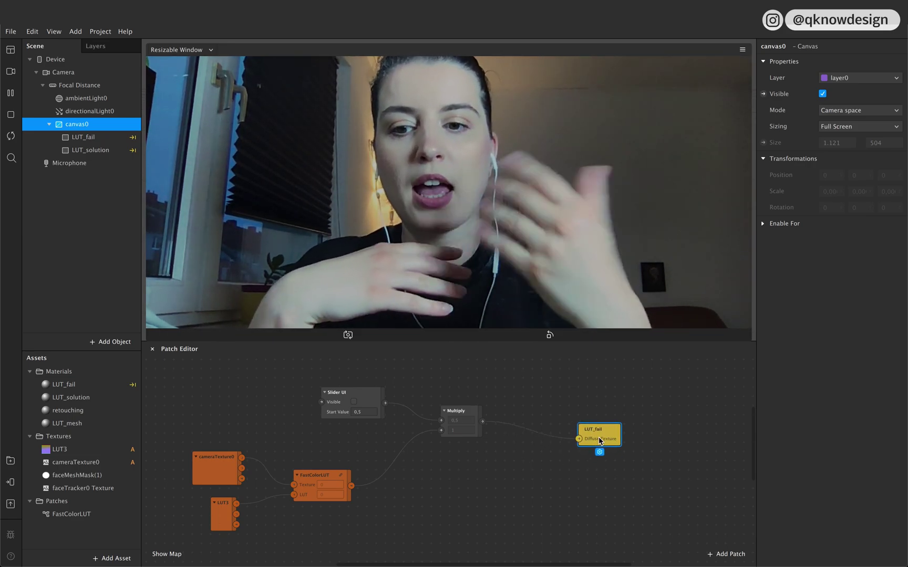
{"action": "left_click", "coordinate": [212, 475]}
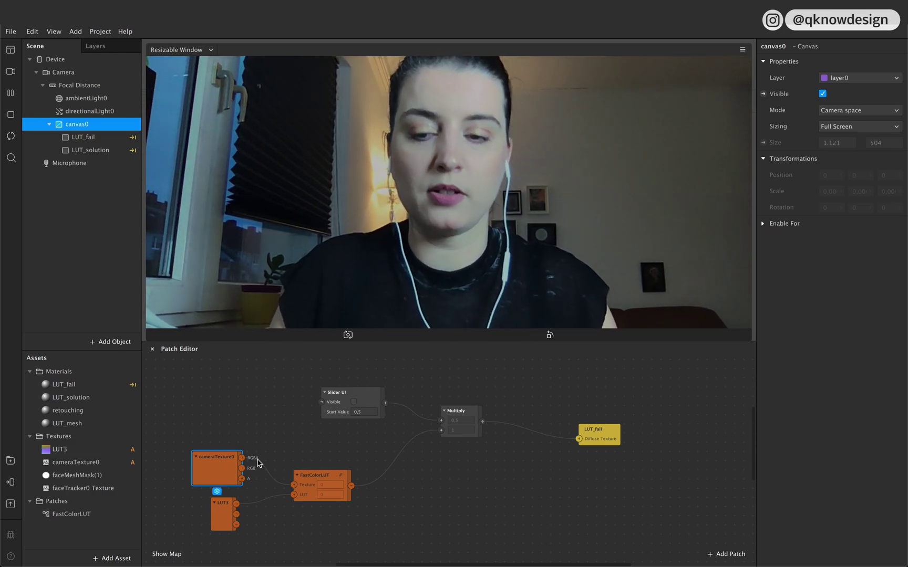
Move the camera texture, LUT3 and FastColorLUT patches higher in the graph.
{"action": "left_click", "coordinate": [280, 465]}
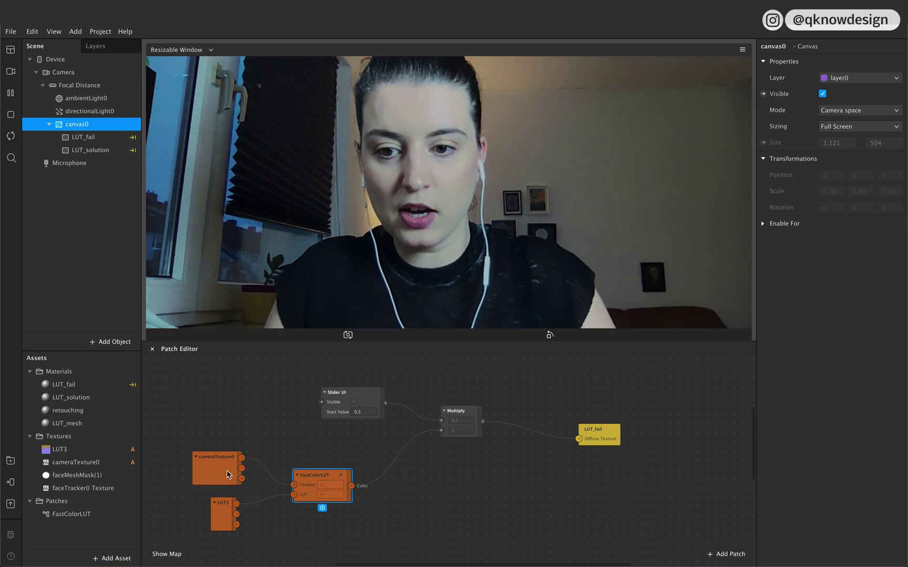
{"action": "left_click_drag", "start_coordinate": [330, 495], "coordinate": [325, 451]}
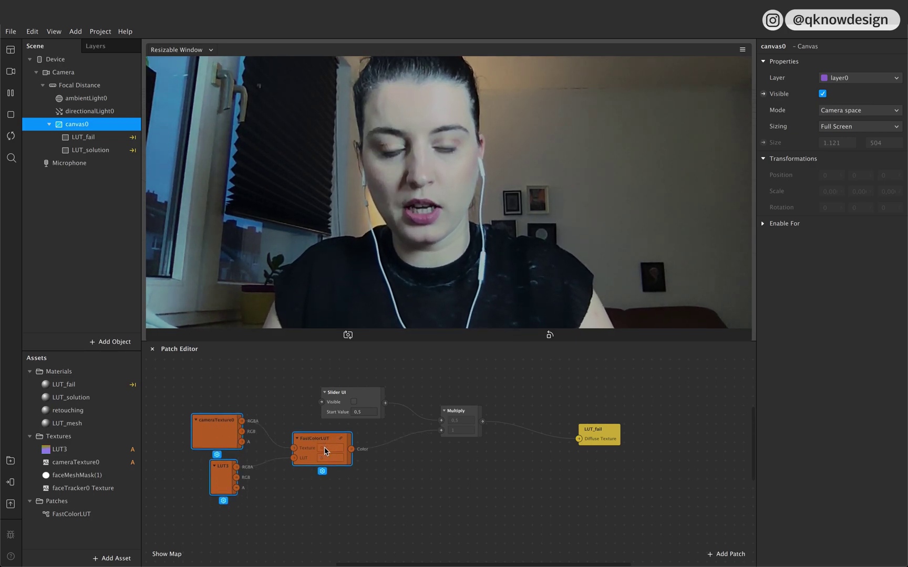
{"action": "left_click", "coordinate": [421, 483]}
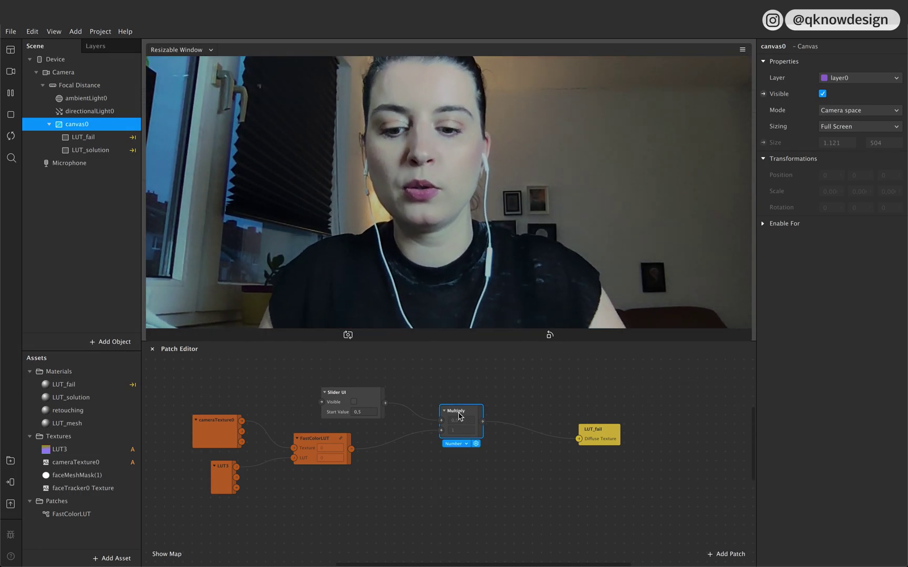
Duplicate the Multiply and FastColorLUT patches and place the copies below the originals.
{"action": "key", "text": "ctrl+d"}
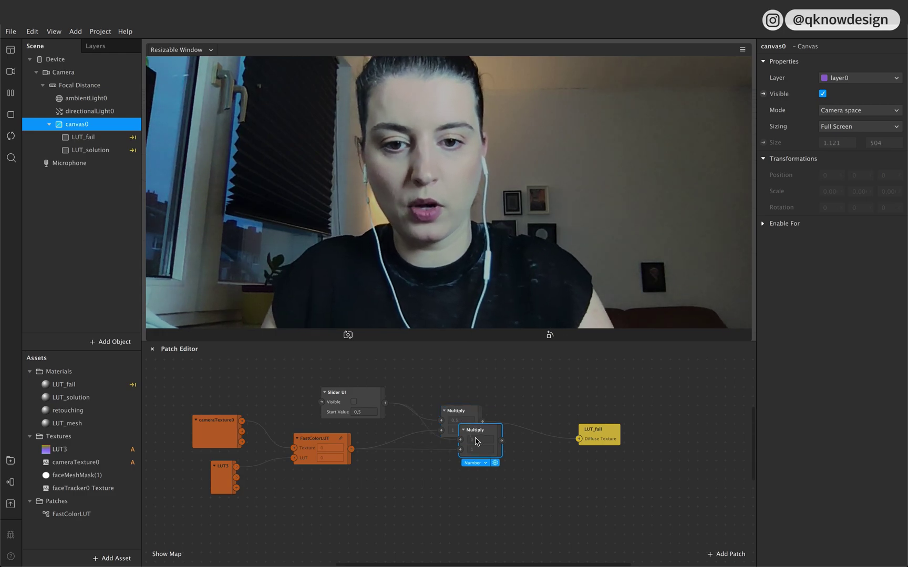
{"action": "left_click_drag", "start_coordinate": [477, 441], "coordinate": [449, 476]}
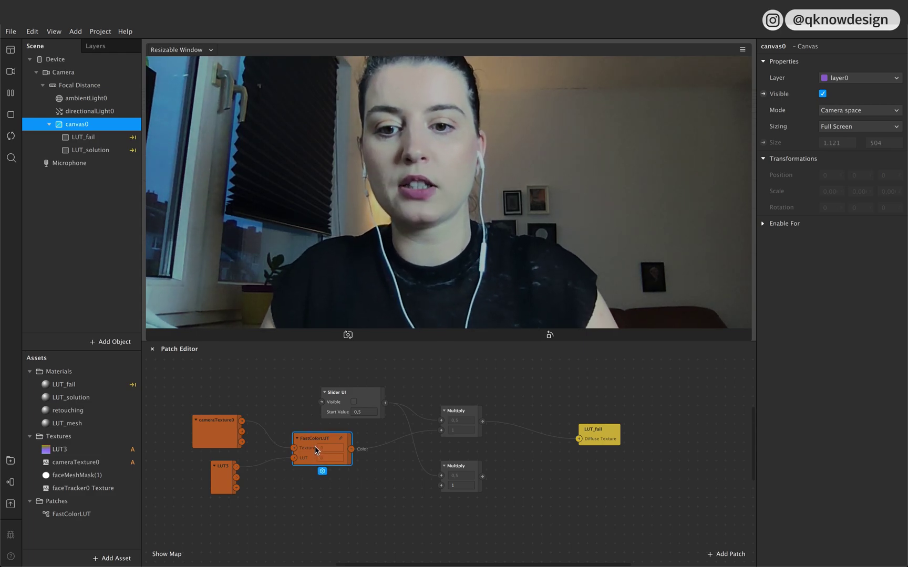
{"action": "key", "text": "ctrl+d"}
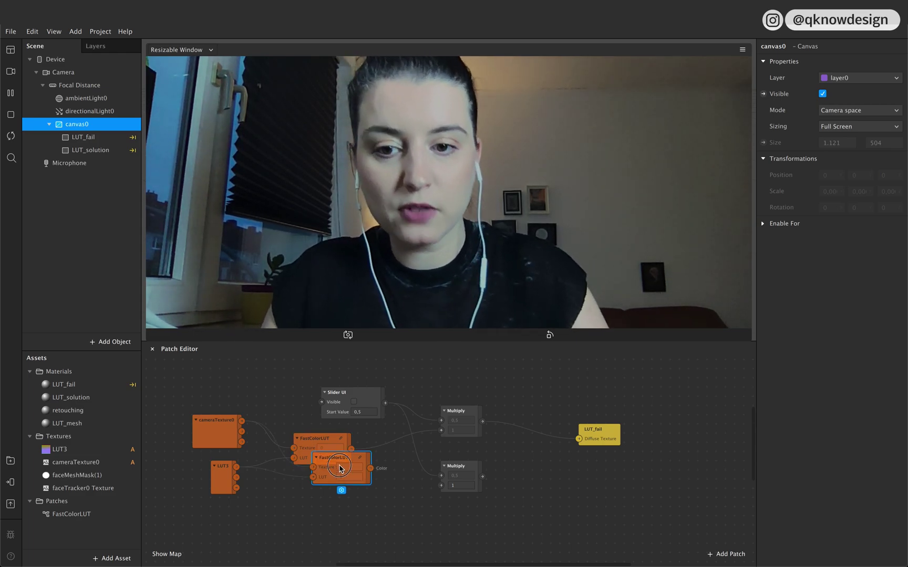
{"action": "left_click_drag", "start_coordinate": [319, 457], "coordinate": [320, 519]}
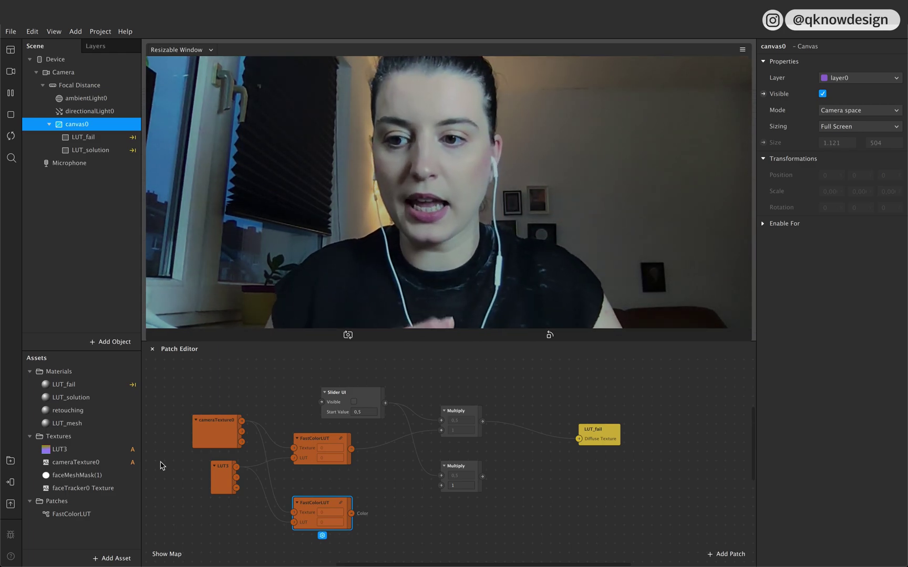
{"action": "left_click", "coordinate": [82, 400]}
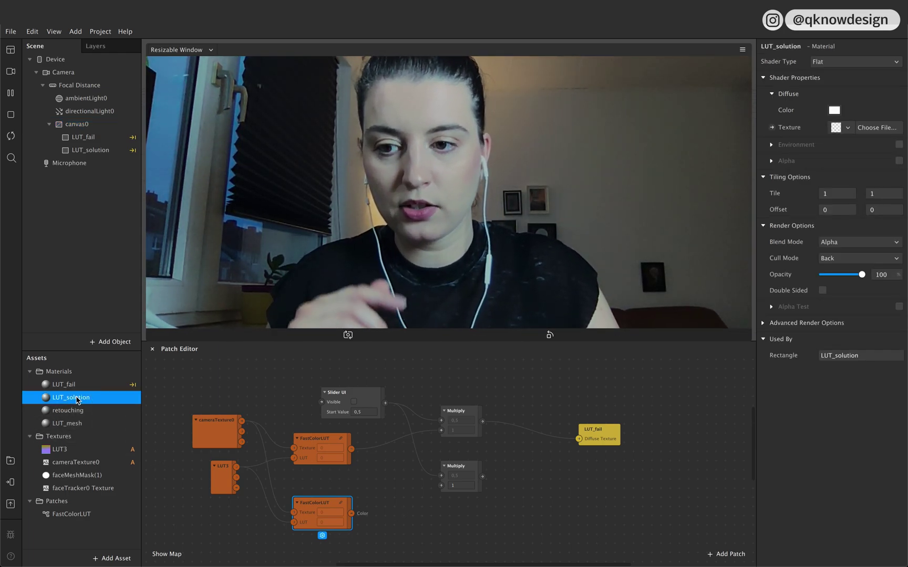
Add a LUT_solution texture patch below LUT_fail and set the lower Multiply's second input to 1.
{"action": "left_click", "coordinate": [773, 127]}
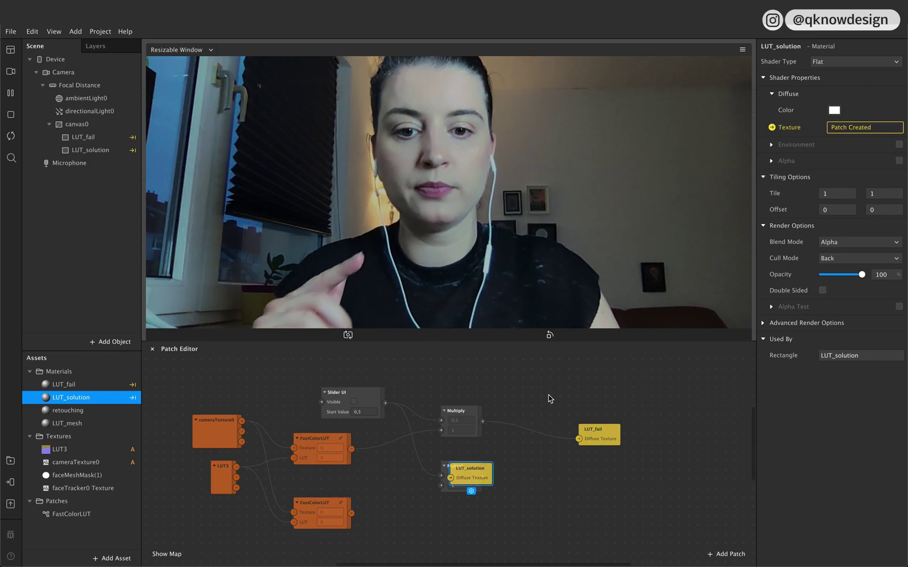
{"action": "left_click_drag", "start_coordinate": [468, 479], "coordinate": [598, 495]}
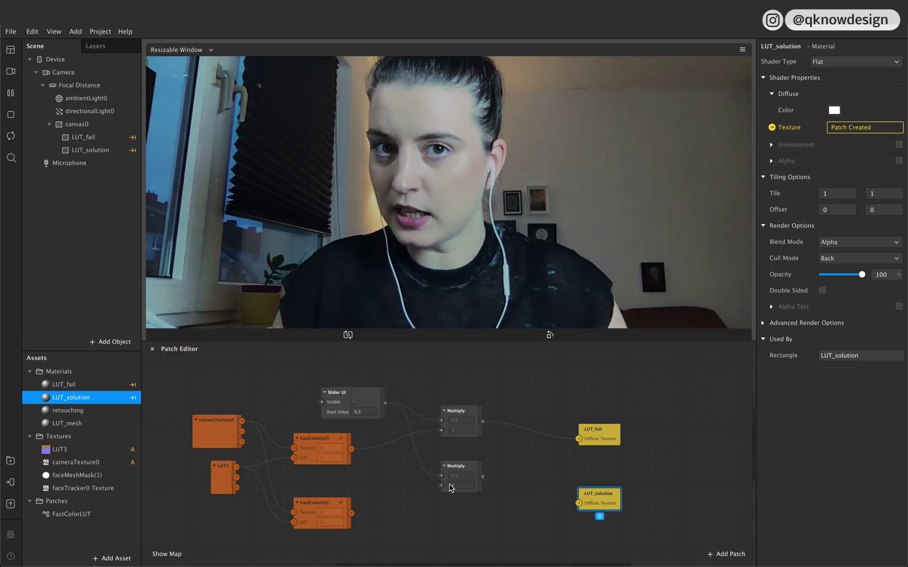
{"action": "left_click", "coordinate": [450, 488]}
{"action": "type", "text": "1"}
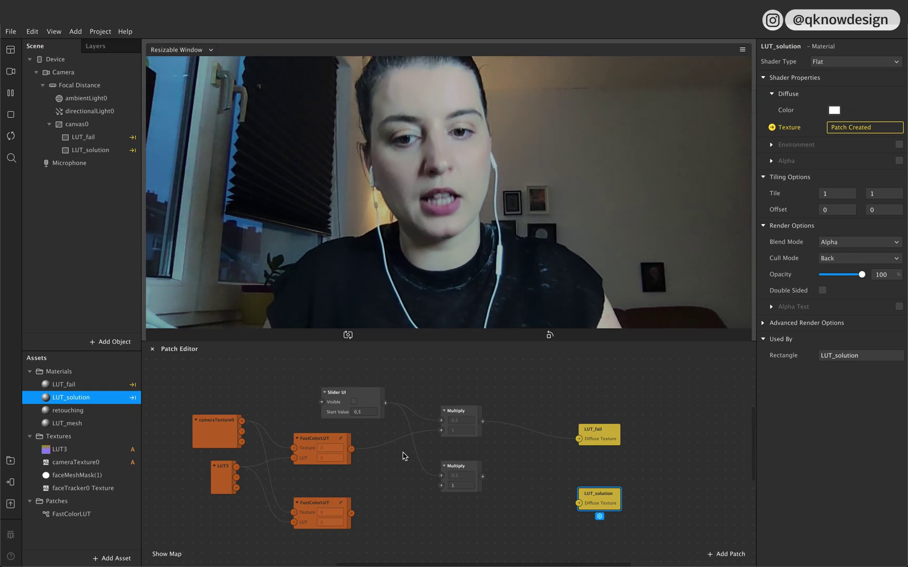
{"action": "key", "text": "Return"}
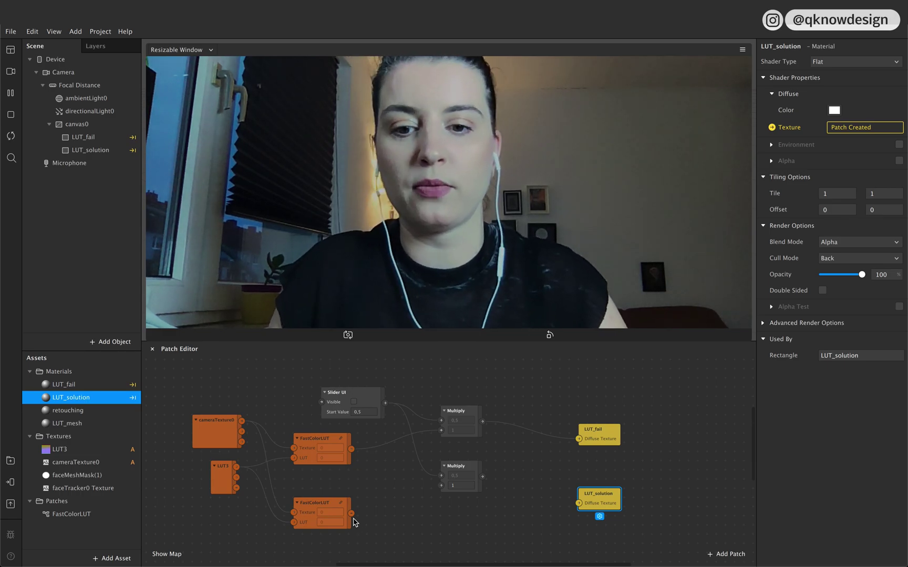
Add an Unpack patch after the lower FastColorLUT output.
{"action": "left_click_drag", "start_coordinate": [353, 514], "coordinate": [380, 516]}
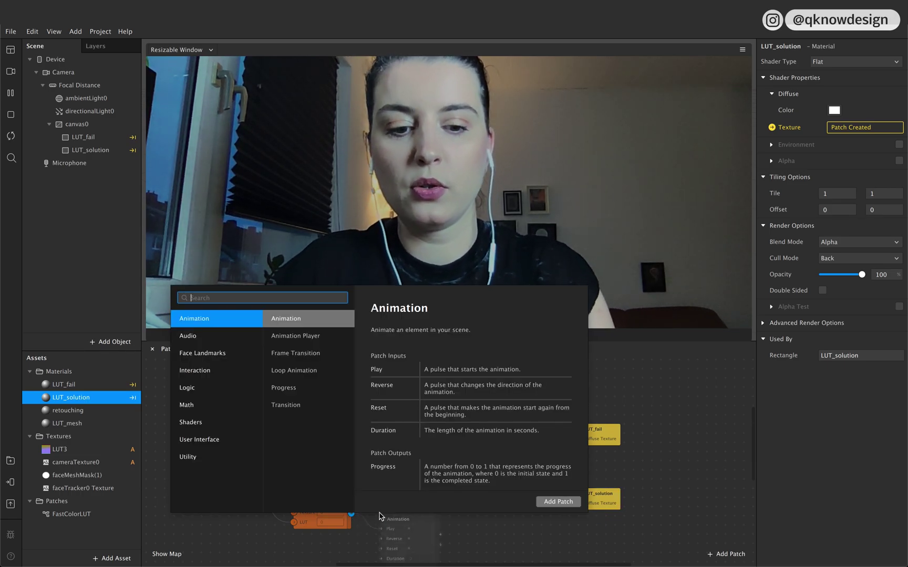
{"action": "type", "text": "unpack"}
{"action": "key", "text": "Return"}
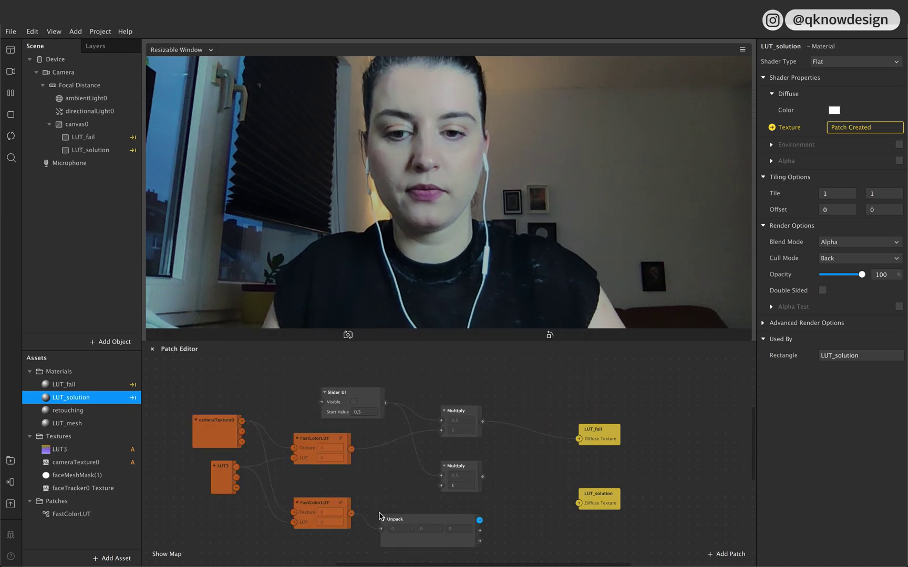
{"action": "left_click_drag", "start_coordinate": [414, 519], "coordinate": [408, 514]}
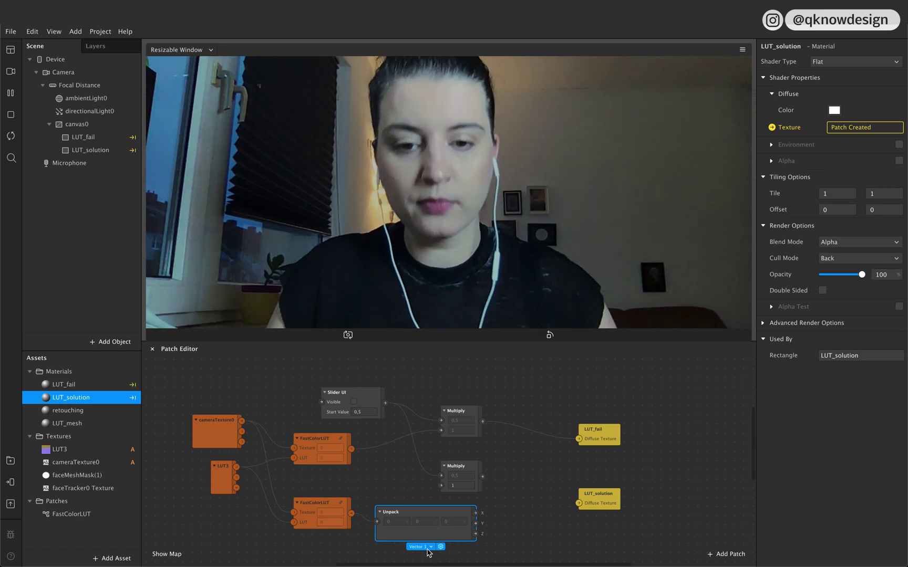
Add a Pack patch in front of LUT_solution, shifting LUT_solution right.
{"action": "left_click", "coordinate": [470, 472]}
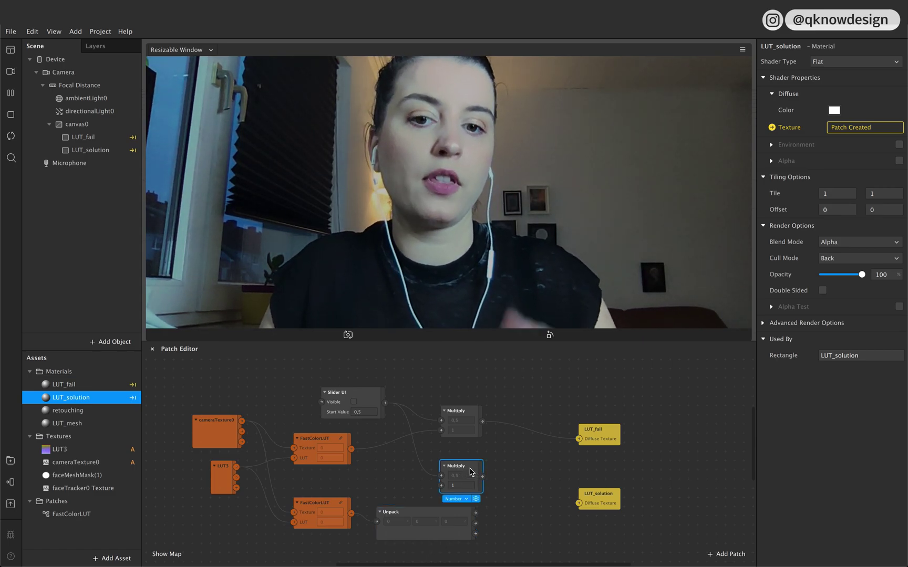
{"action": "double_click", "coordinate": [519, 506]}
{"action": "type", "text": "pa"}
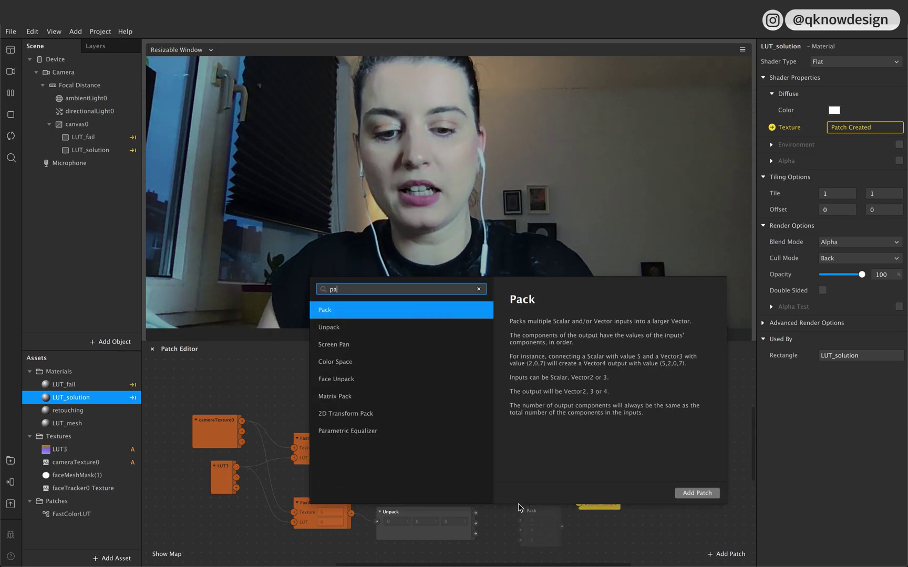
{"action": "type", "text": "cj"}
{"action": "key", "text": "BackSpace"}
{"action": "type", "text": "l"}
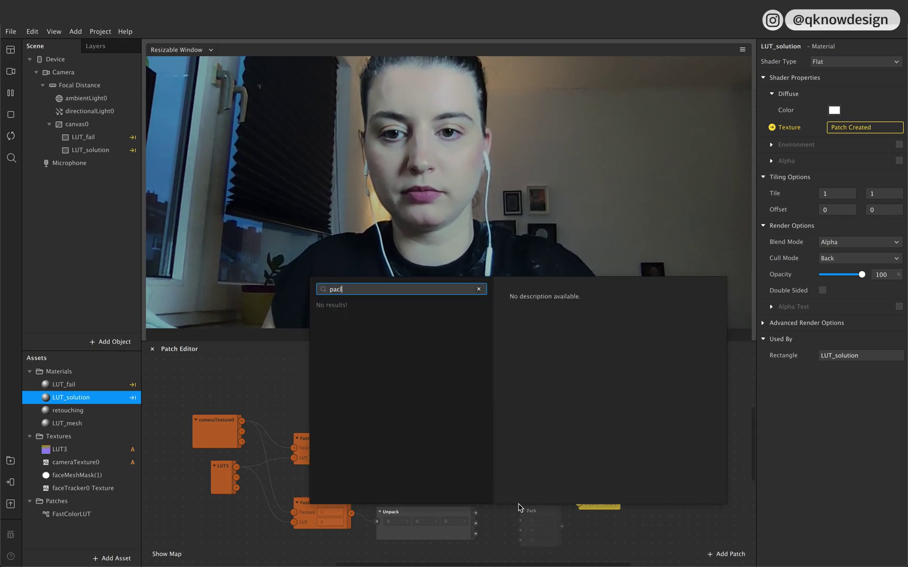
{"action": "key", "text": "BackSpace"}
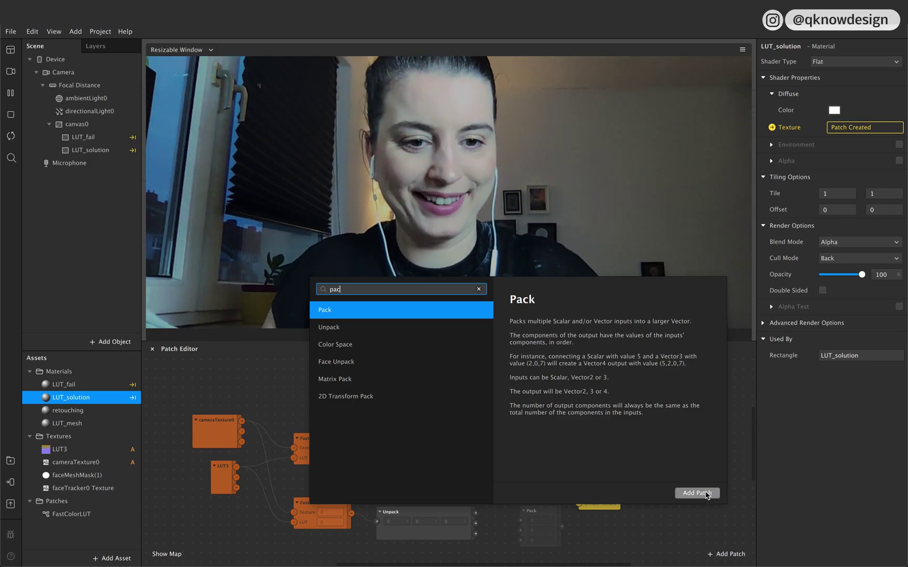
{"action": "left_click", "coordinate": [698, 492]}
{"action": "left_click_drag", "start_coordinate": [619, 495], "coordinate": [647, 492]}
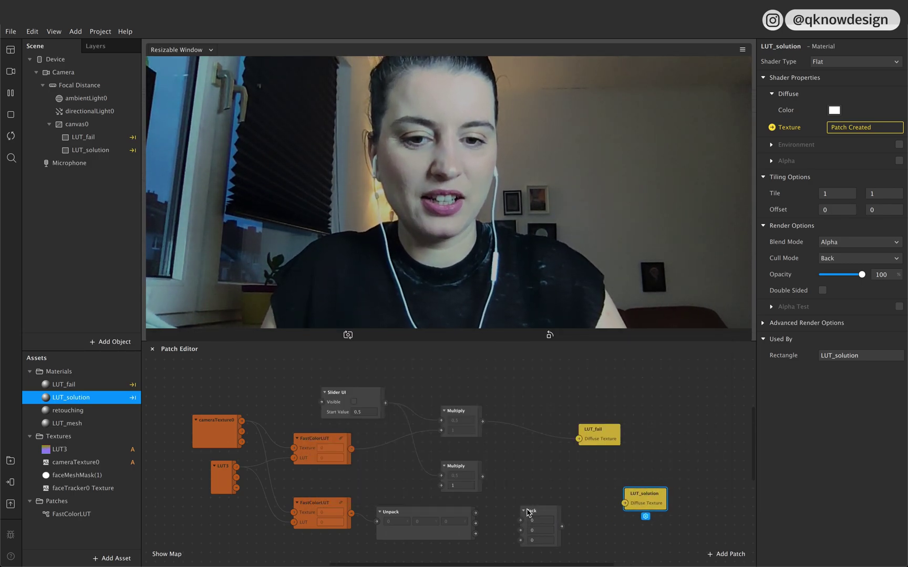
{"action": "left_click_drag", "start_coordinate": [529, 512], "coordinate": [553, 480]}
Set Pack to Vector 4 and connect the lower Multiply result into it.
{"action": "left_click", "coordinate": [557, 518]}
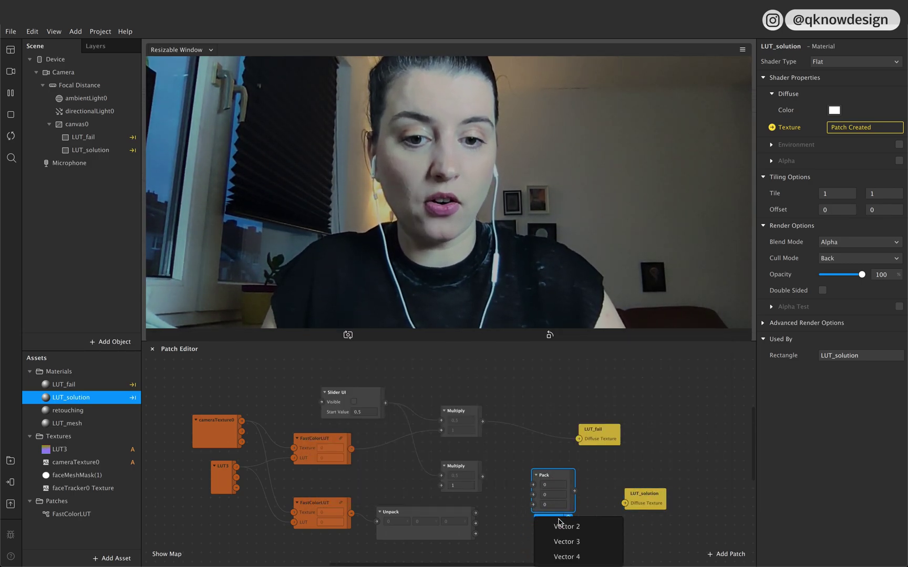
{"action": "left_click", "coordinate": [570, 557]}
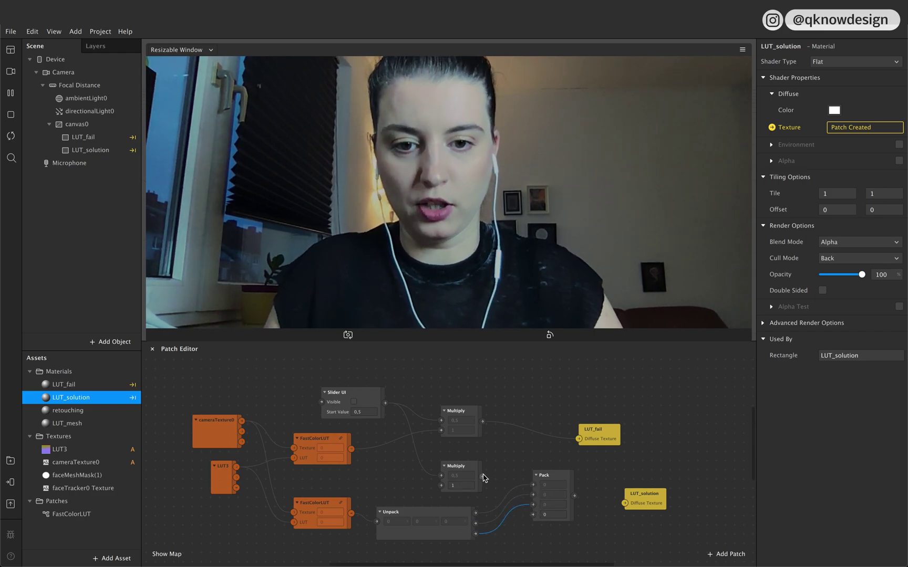
{"action": "left_click_drag", "start_coordinate": [482, 477], "coordinate": [535, 516]}
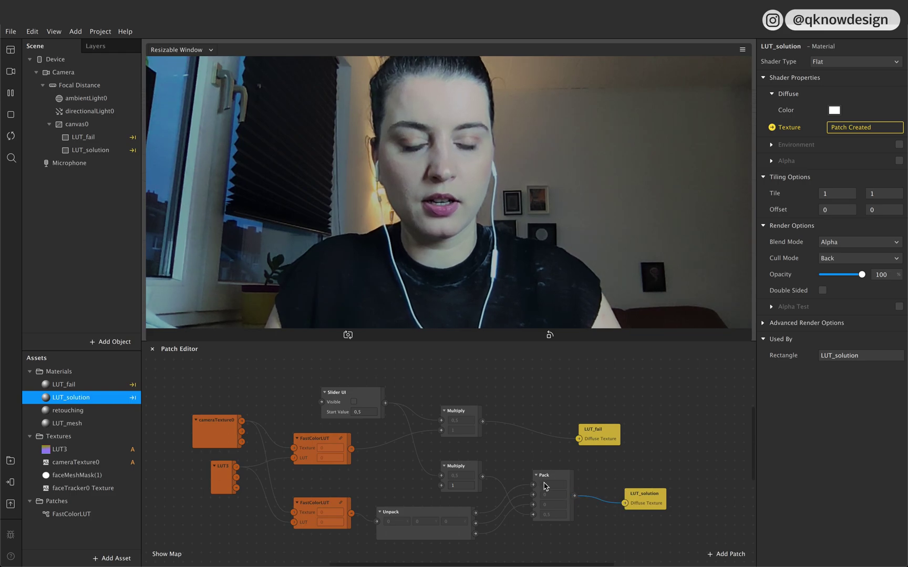
{"action": "scroll", "coordinate": [684, 477], "scroll_direction": "down", "scroll_amount": 5}
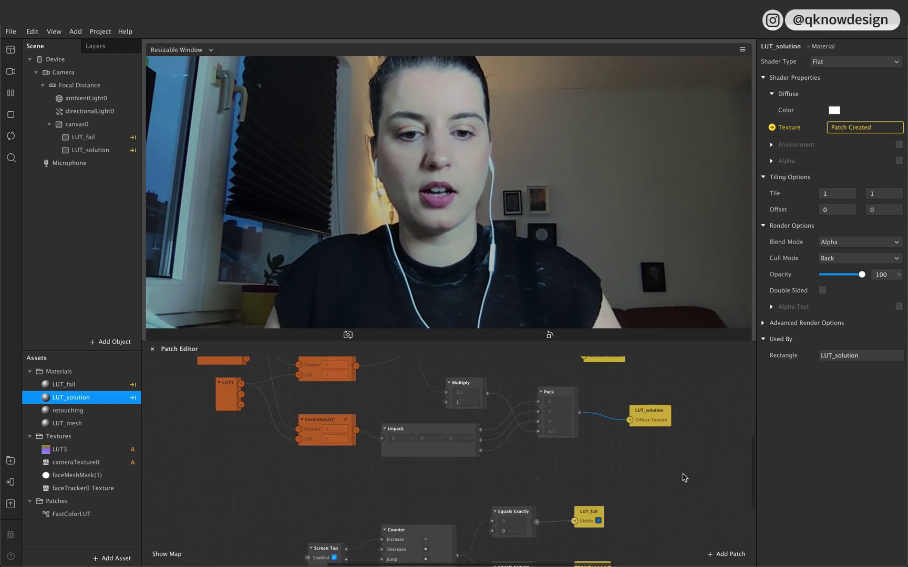
{"action": "scroll", "coordinate": [684, 478], "scroll_direction": "down", "scroll_amount": 3}
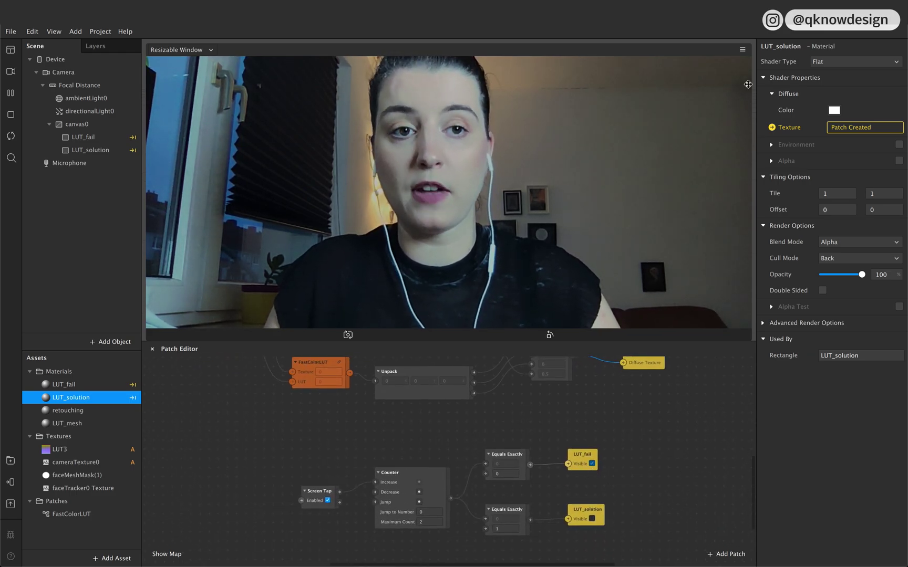
Simulate a screen tap in the preview to toggle to the LUT_solution version.
{"action": "left_click", "coordinate": [745, 50]}
{"action": "left_click", "coordinate": [762, 73]}
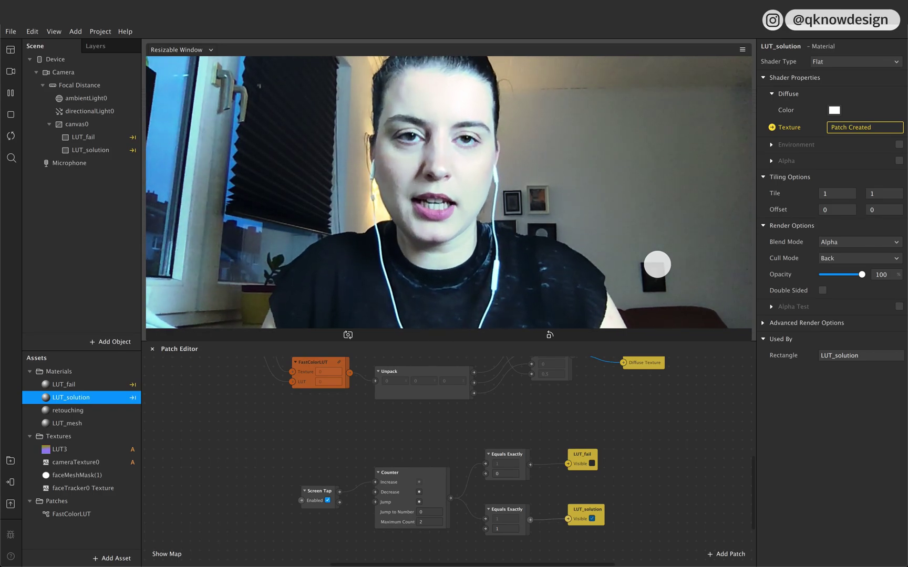
{"action": "left_click", "coordinate": [657, 264]}
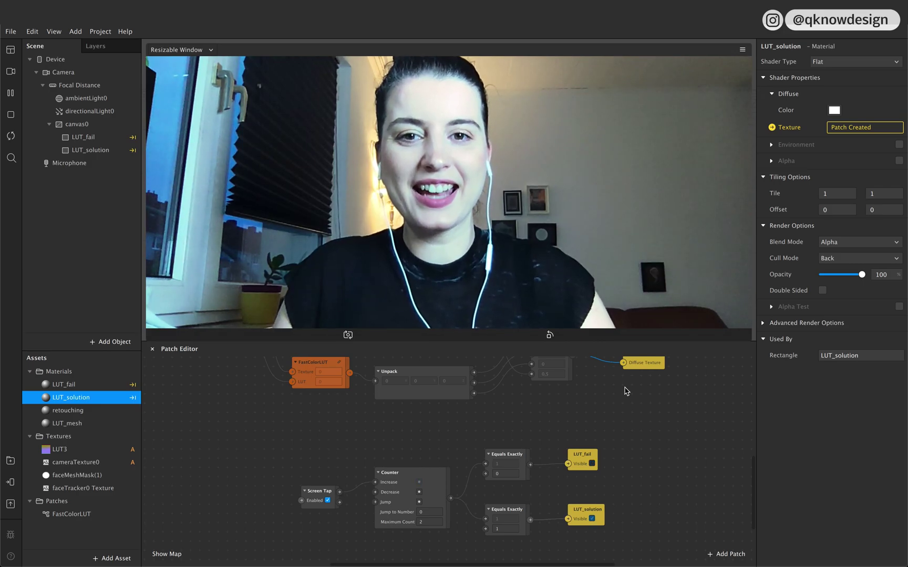
{"action": "scroll", "coordinate": [627, 391], "scroll_direction": "up", "scroll_amount": 5}
{"action": "scroll", "coordinate": [627, 397], "scroll_direction": "up", "scroll_amount": 3}
{"action": "scroll", "coordinate": [627, 400], "scroll_direction": "up", "scroll_amount": 2}
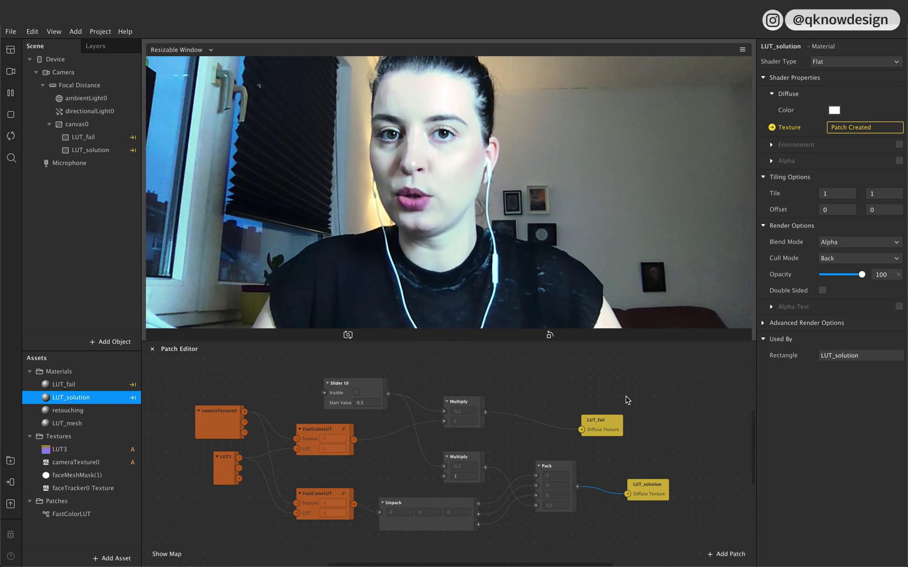
Delete the upper Multiply and LUT_fail patches.
{"action": "left_click", "coordinate": [473, 415]}
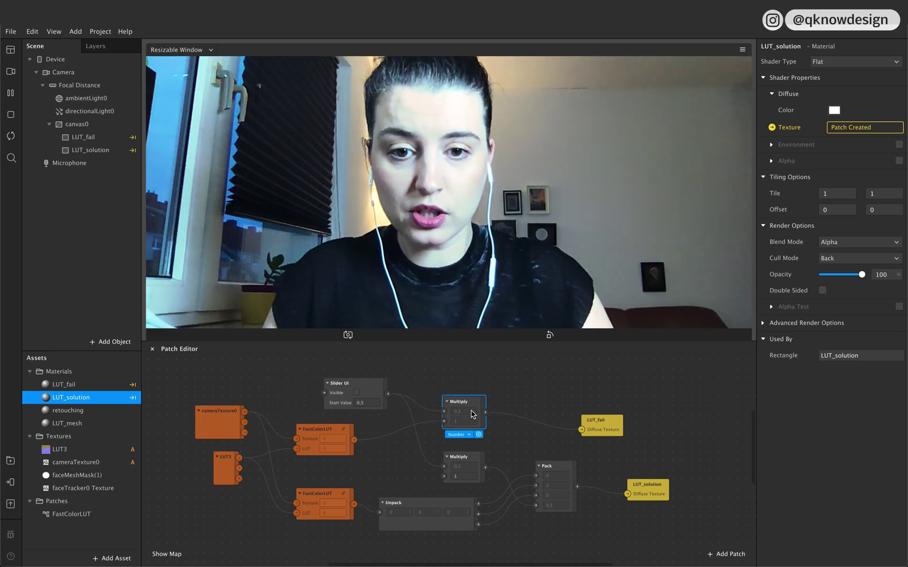
{"action": "key", "text": "Delete"}
{"action": "left_click", "coordinate": [602, 425]}
{"action": "key", "text": "Delete"}
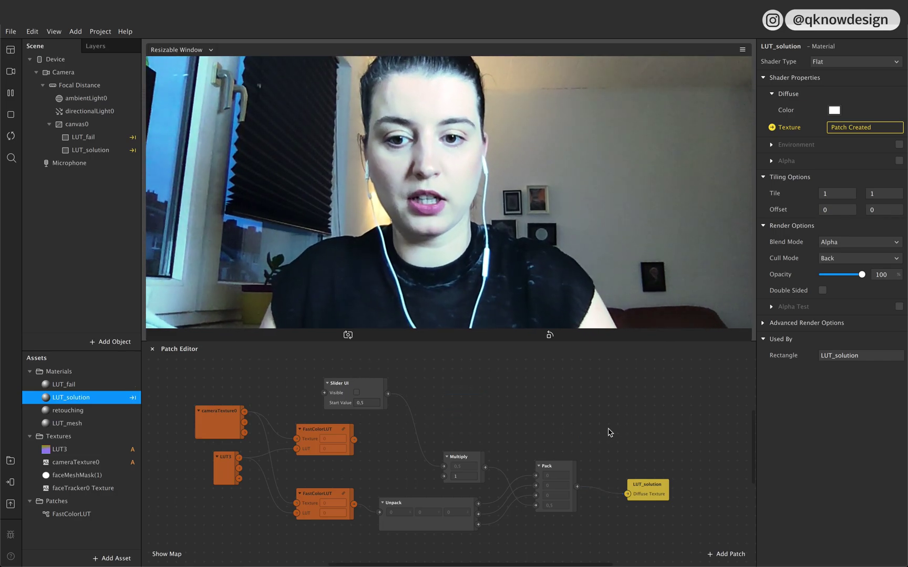
Delete the upper FastColorLUT and tap-switching patches, restoring the accidentally deleted camera texture.
{"action": "left_click", "coordinate": [216, 422], "text": "shift"}
{"action": "key", "text": "Delete"}
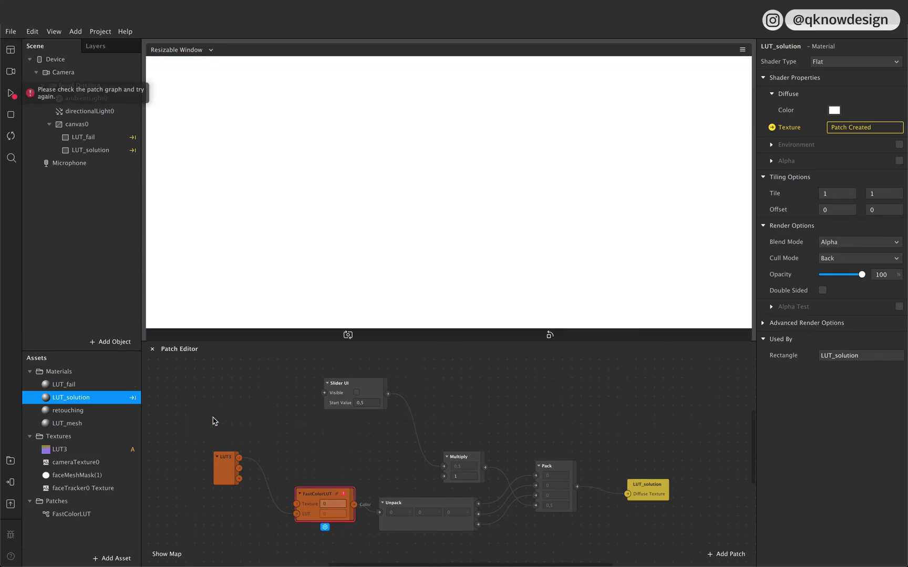
{"action": "key", "text": "ctrl+z"}
{"action": "key", "text": "ctrl+z"}
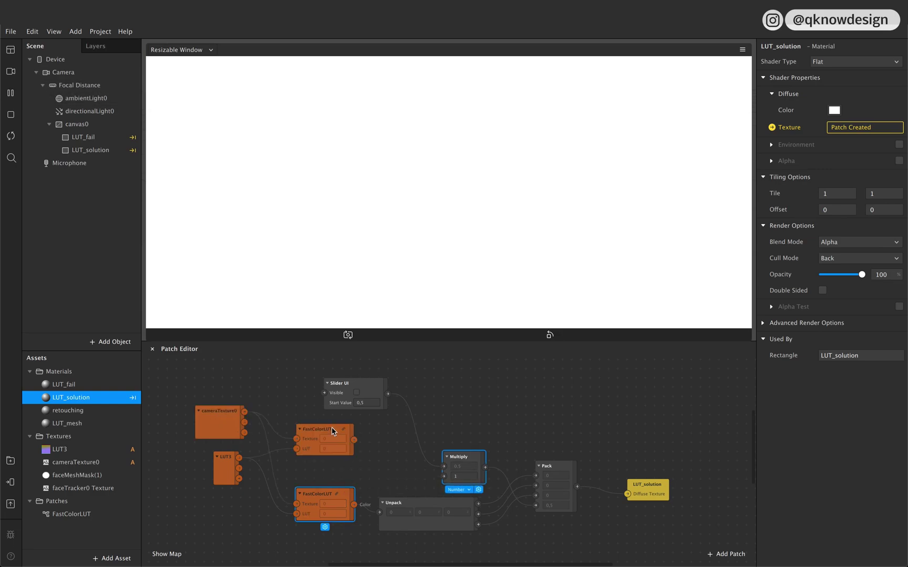
{"action": "key", "text": "ctrl+shift+z"}
{"action": "left_click", "coordinate": [331, 427]}
{"action": "key", "text": "Delete"}
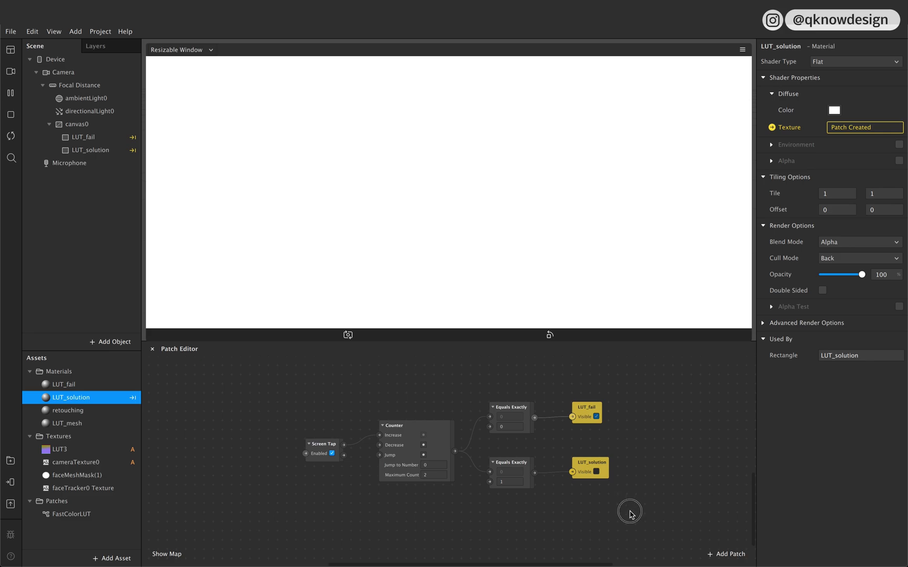
{"action": "key", "text": "Delete"}
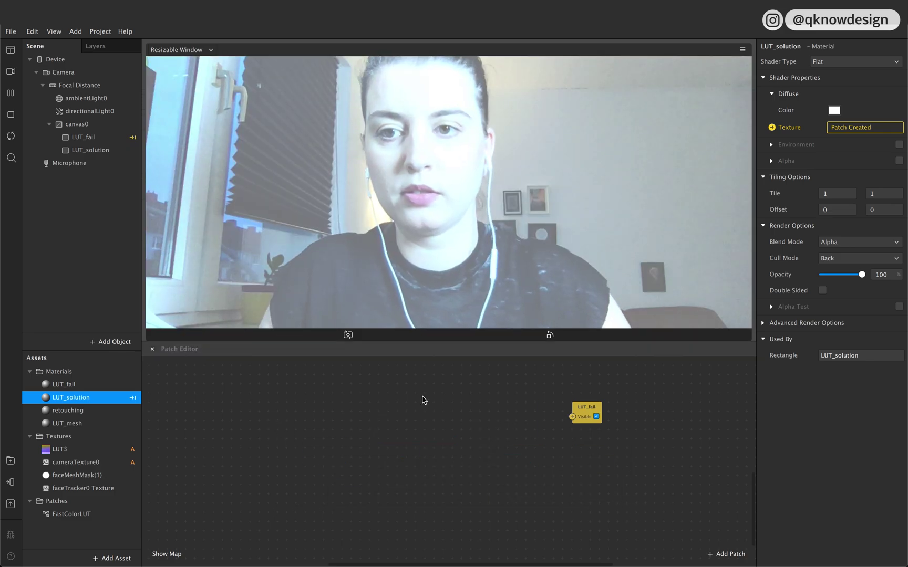
Remove the LUT_fail object from the scene and bring the LUT_solution graph into view.
{"action": "key", "text": "Delete"}
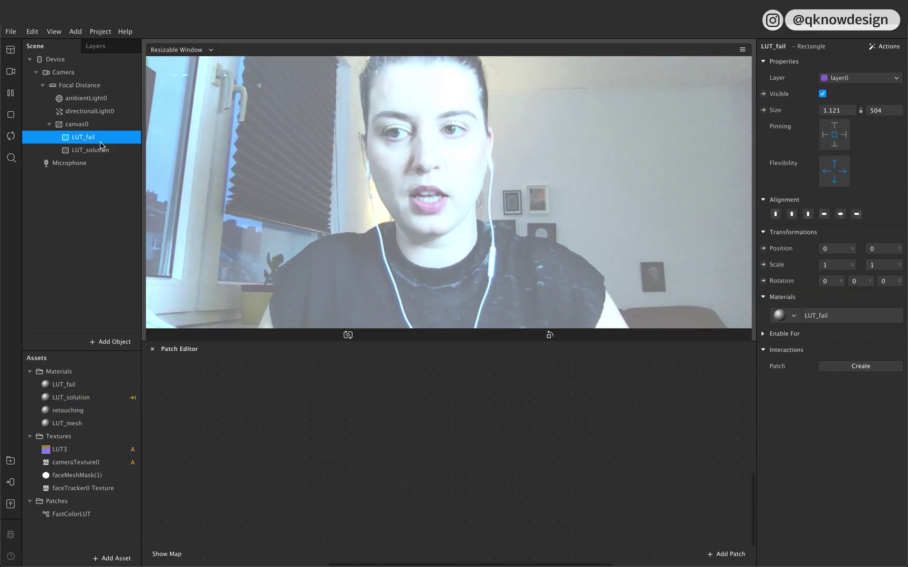
{"action": "key", "text": "Delete"}
{"action": "key", "text": "ctrl+v"}
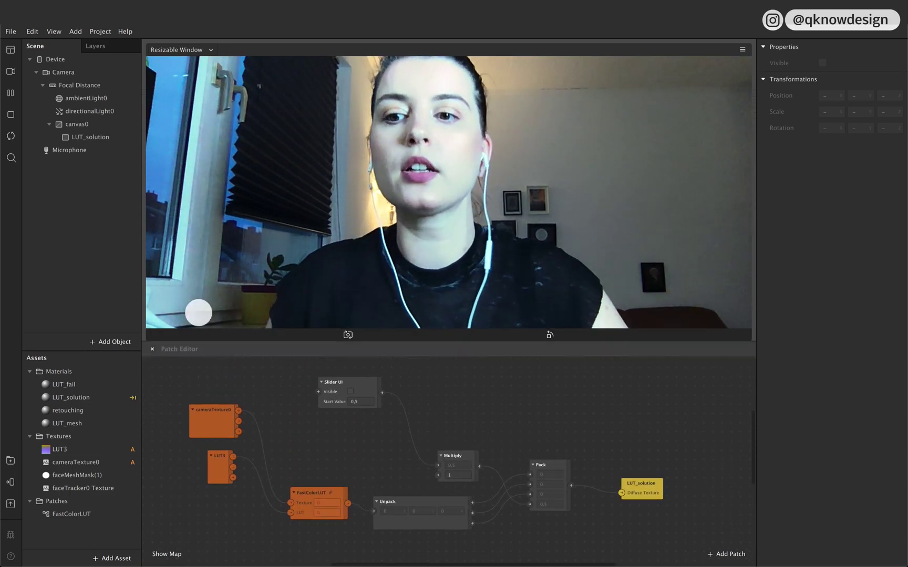
Add two face meshes under faceTracker0, named retouch and LUT_mesh.
{"action": "left_click", "coordinate": [300, 324]}
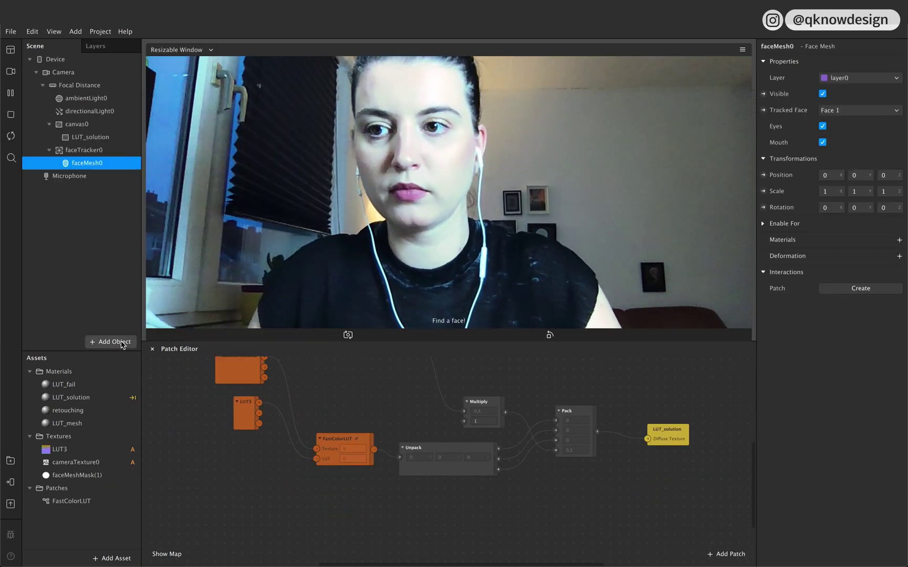
{"action": "double_click", "coordinate": [85, 163]}
{"action": "type", "text": "retouch"}
{"action": "right_click", "coordinate": [83, 150]}
{"action": "left_click", "coordinate": [124, 162]}
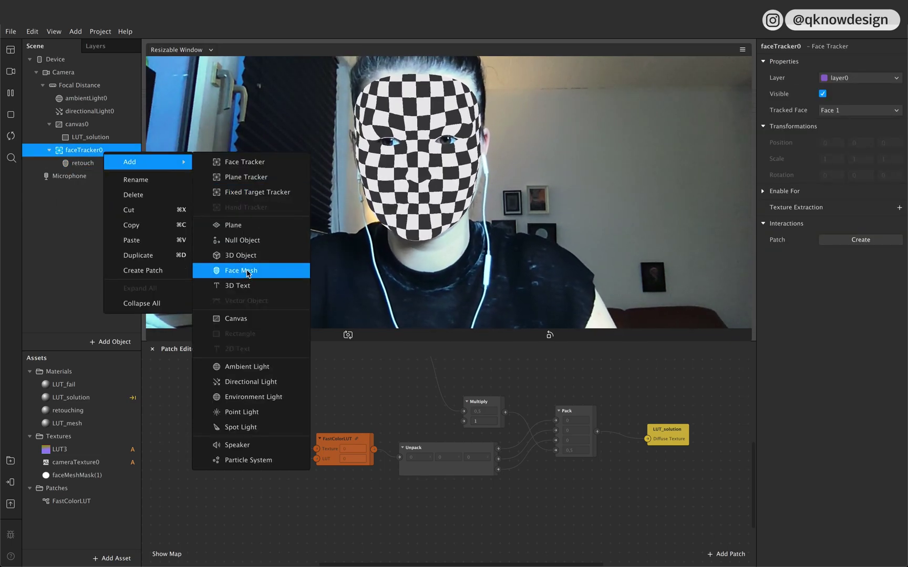
{"action": "left_click", "coordinate": [241, 265]}
{"action": "key", "text": "Return"}
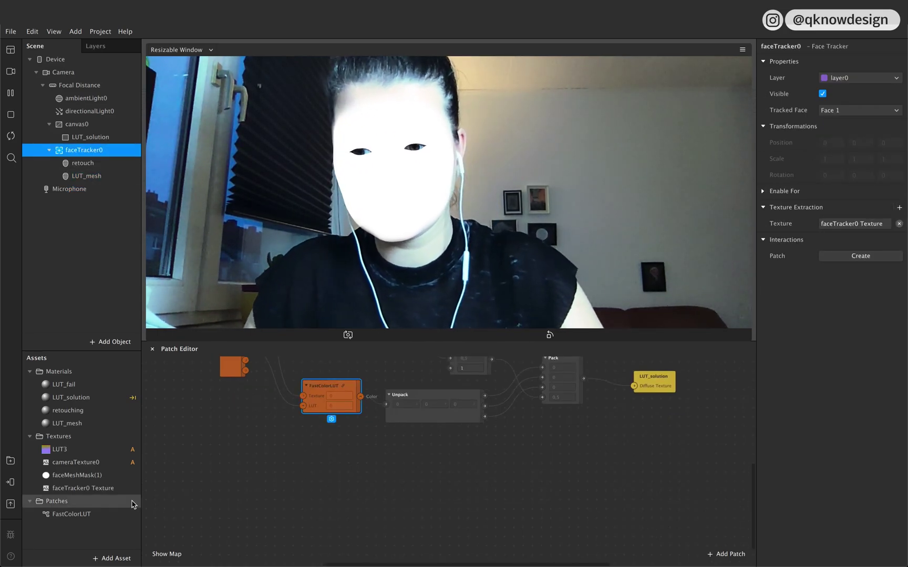
Bring a FastColorLUT patch and the face tracker texture into the patch graph.
{"action": "left_click_drag", "start_coordinate": [71, 515], "coordinate": [331, 479]}
{"action": "left_click", "coordinate": [83, 488]}
{"action": "left_click_drag", "start_coordinate": [82, 488], "coordinate": [221, 483]}
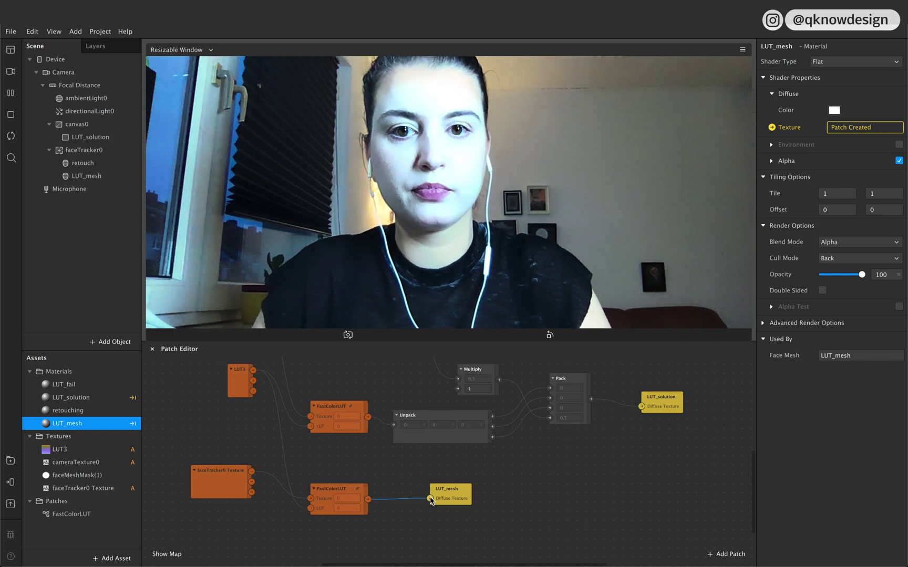
{"action": "left_click", "coordinate": [84, 488]}
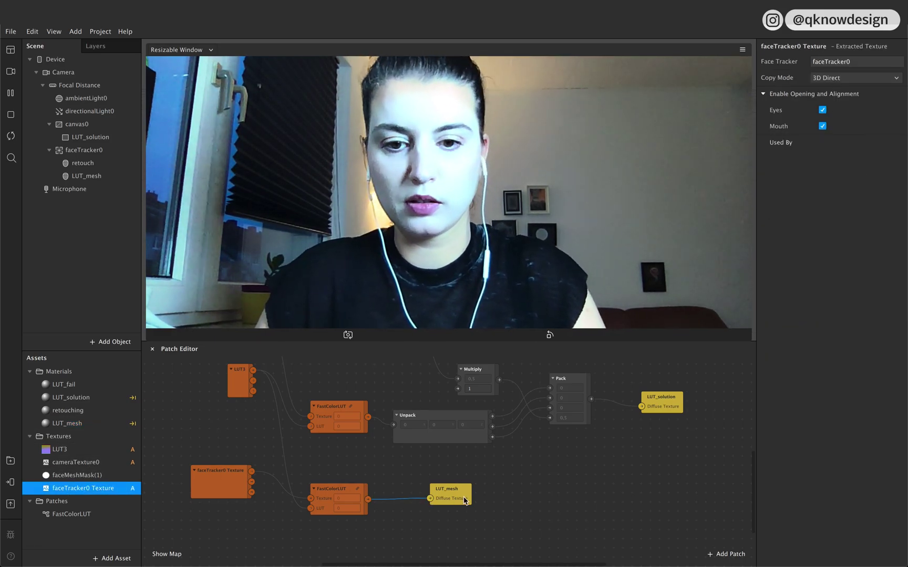
{"action": "left_click", "coordinate": [86, 176]}
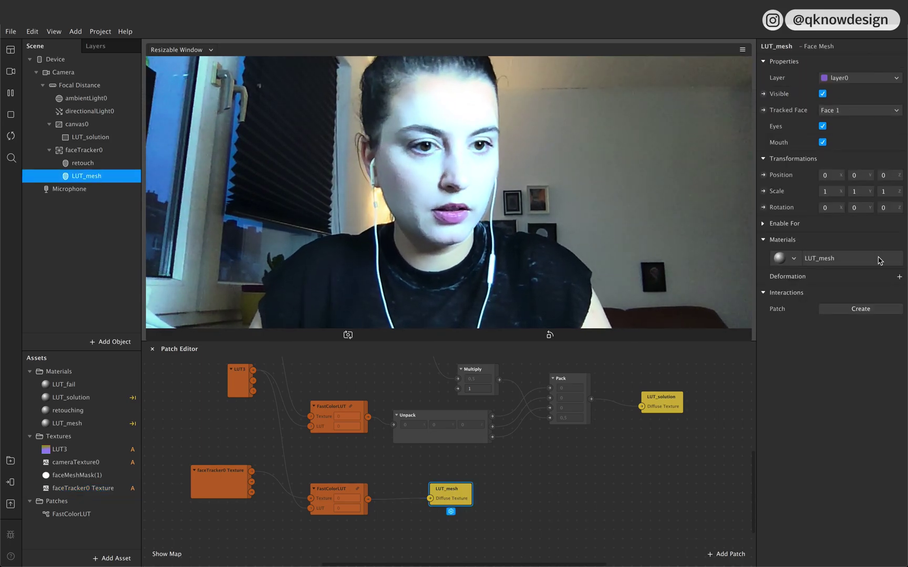
{"action": "left_click", "coordinate": [879, 261]}
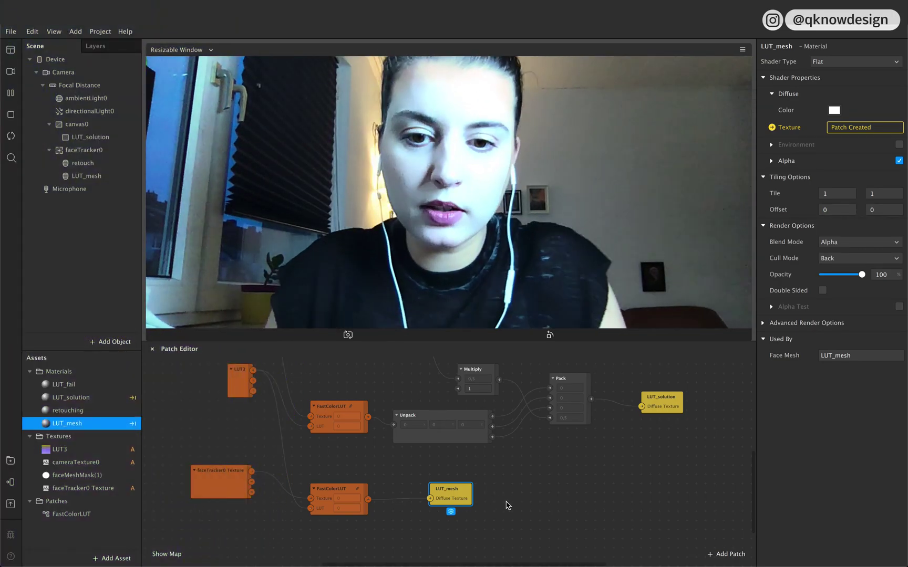
{"action": "mouse_move", "coordinate": [454, 494]}
{"action": "left_mouse_down"}
{"action": "mouse_move", "coordinate": [515, 490]}
{"action": "mouse_move", "coordinate": [436, 493]}
{"action": "mouse_move", "coordinate": [663, 496]}
{"action": "mouse_move", "coordinate": [672, 487]}
{"action": "left_mouse_up"}
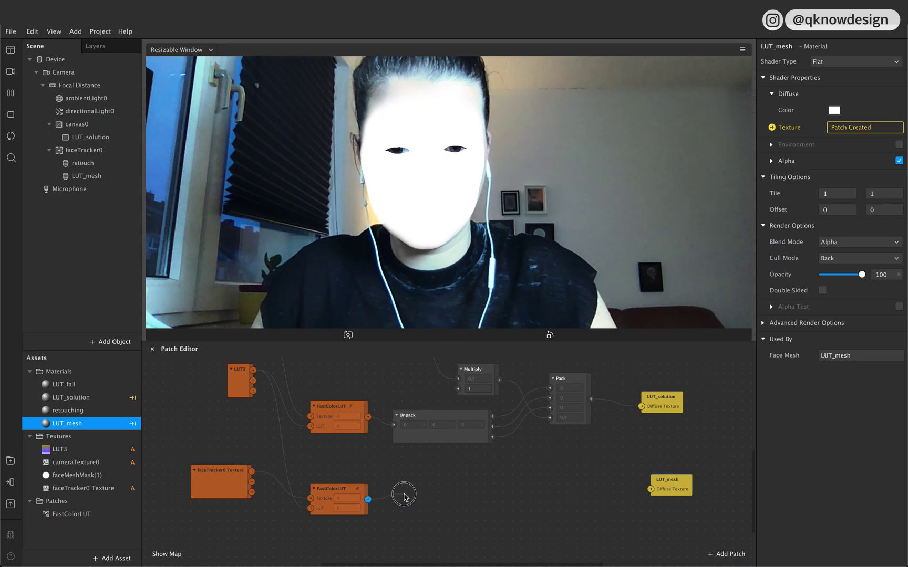
Add an Unpack patch after the face-tracker FastColorLUT.
{"action": "double_click", "coordinate": [405, 496]}
{"action": "type", "text": "un"}
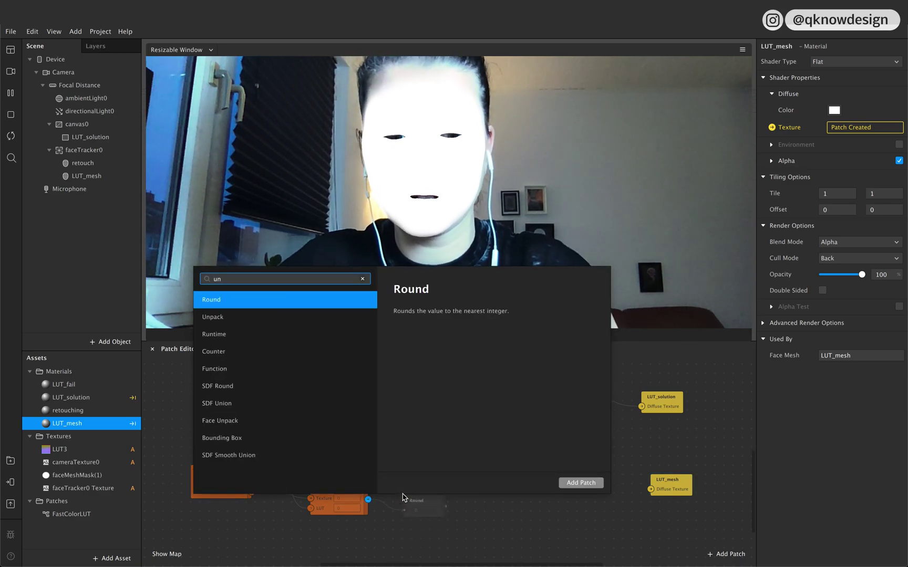
{"action": "type", "text": "pa"}
{"action": "key", "text": "Return"}
{"action": "left_click", "coordinate": [443, 504]}
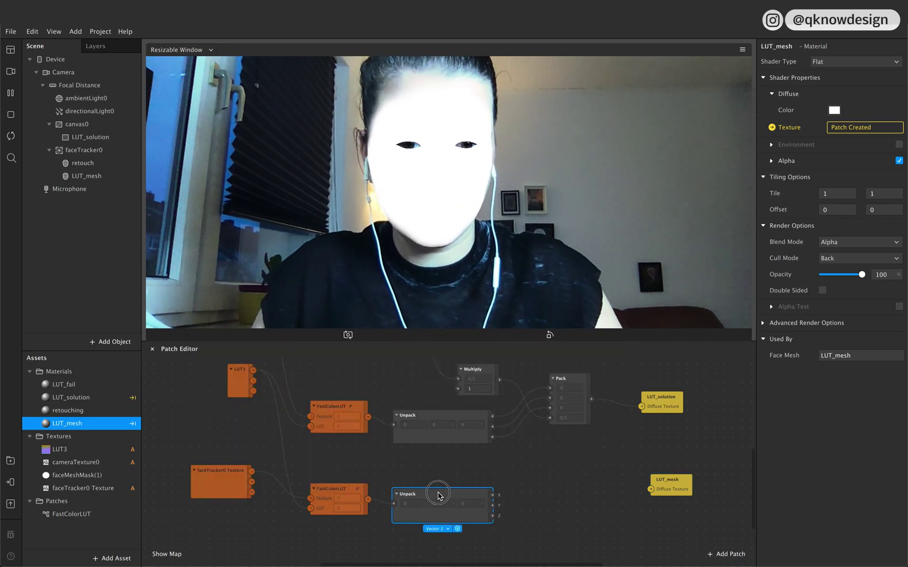
Add a Vector 4 Pack patch next to LUT_mesh.
{"action": "double_click", "coordinate": [559, 504]}
{"action": "type", "text": "p"}
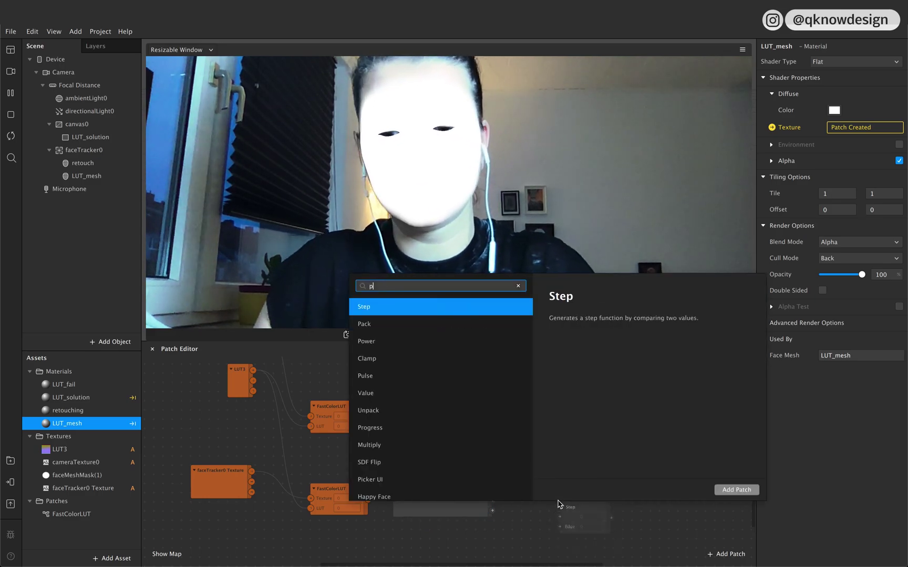
{"action": "type", "text": "ack"}
{"action": "key", "text": "Return"}
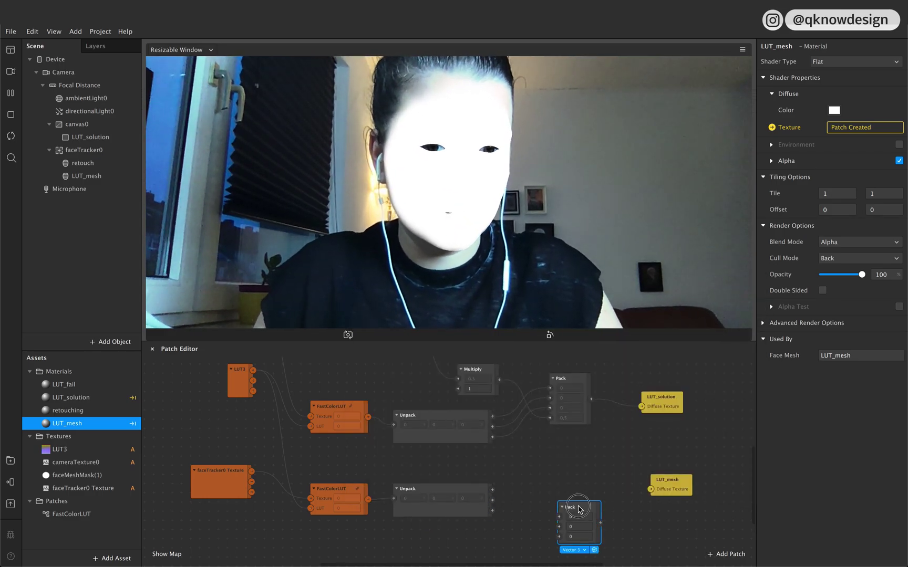
{"action": "left_click_drag", "start_coordinate": [569, 508], "coordinate": [585, 479]}
{"action": "left_click", "coordinate": [593, 524]}
{"action": "left_click", "coordinate": [595, 544]}
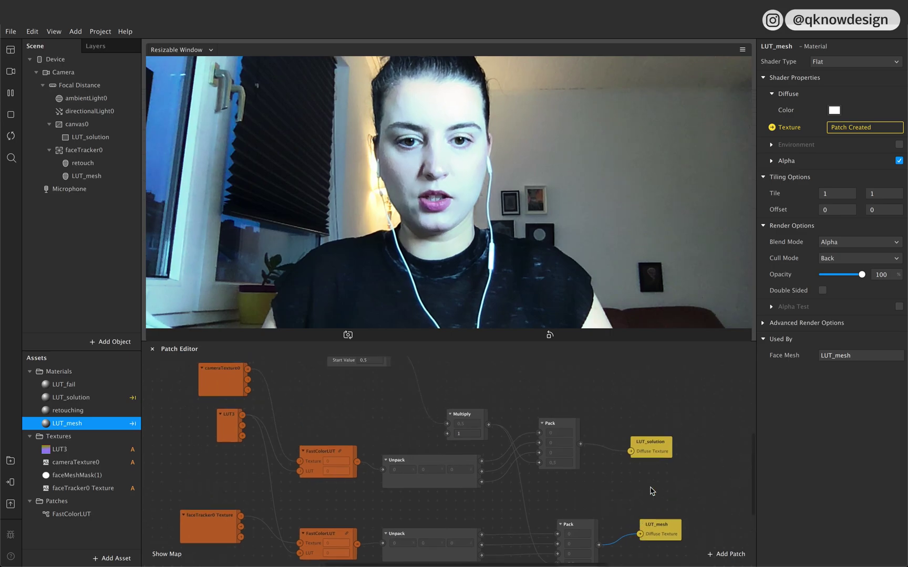
{"action": "scroll", "coordinate": [651, 490], "scroll_direction": "up", "scroll_amount": 3}
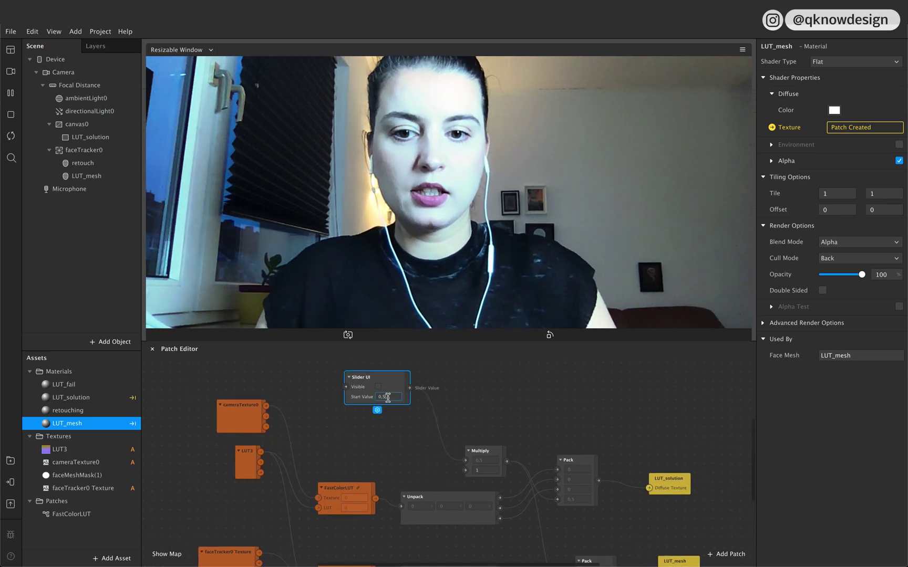
{"action": "double_click", "coordinate": [387, 397]}
{"action": "type", "text": "1"}
{"action": "key", "text": "Return"}
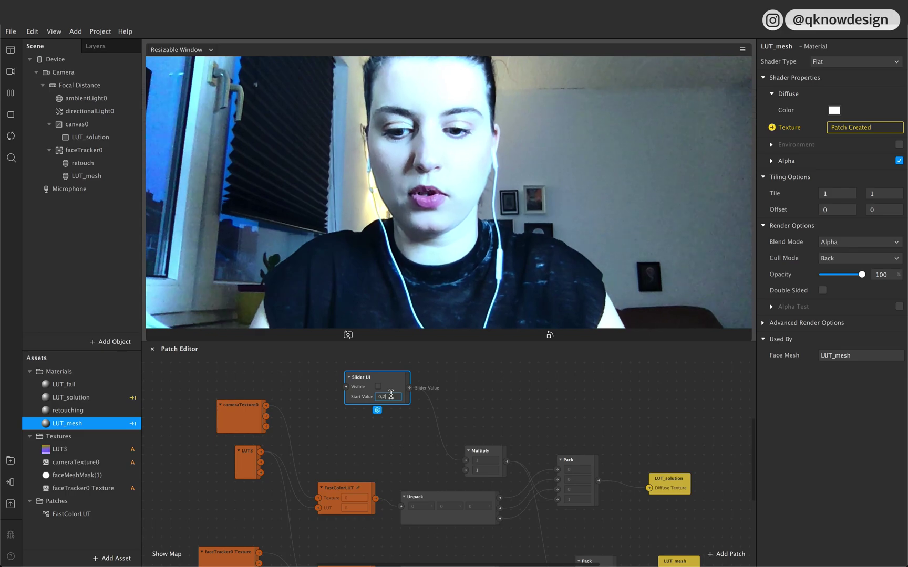
{"action": "left_click", "coordinate": [412, 451]}
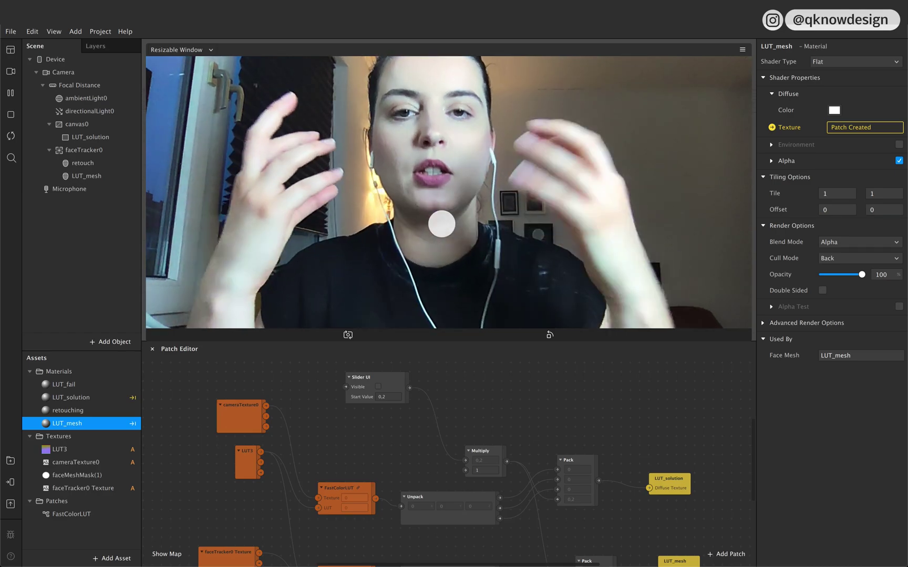
{"action": "key", "text": "BackSpace"}
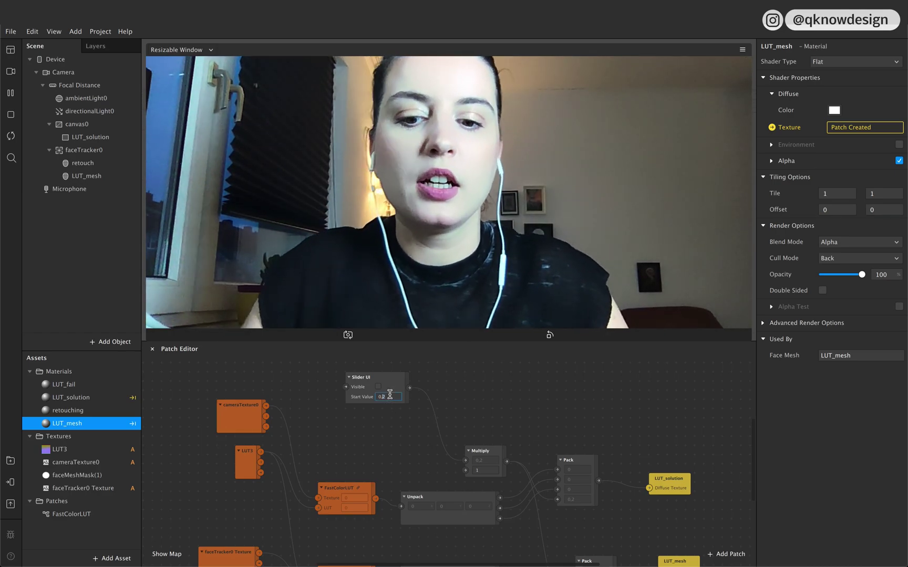
{"action": "type", "text": "5"}
{"action": "left_click", "coordinate": [395, 448]}
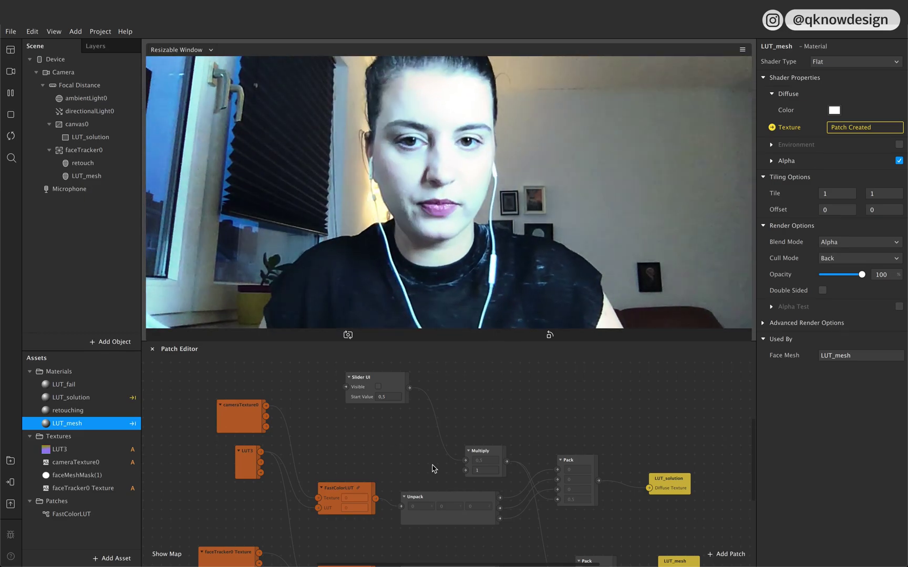
{"action": "scroll", "coordinate": [395, 447], "scroll_direction": "down", "scroll_amount": 5}
{"action": "scroll", "coordinate": [434, 468], "scroll_direction": "up", "scroll_amount": 1}
{"action": "scroll", "coordinate": [433, 468], "scroll_direction": "up", "scroll_amount": 3}
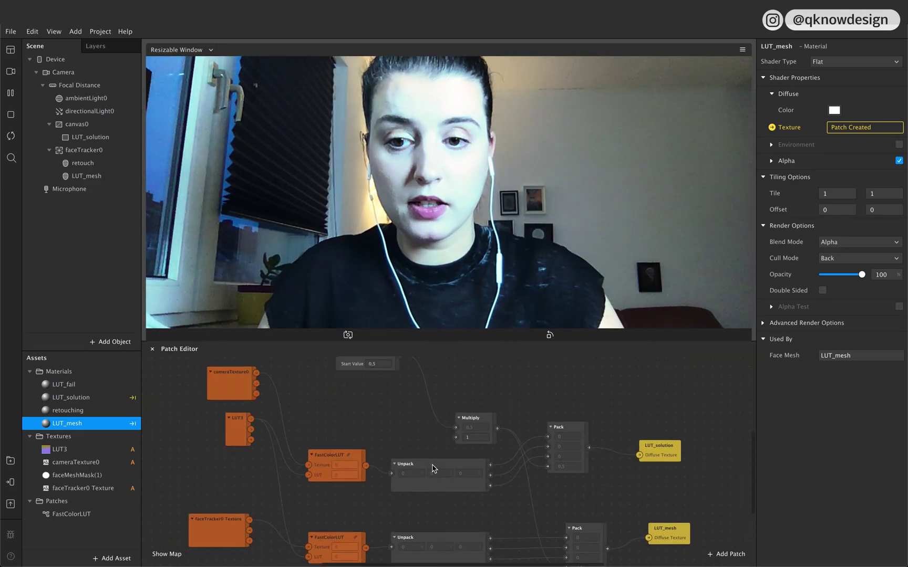
Drag the viewport and Patch Editor divider down to make the camera preview taller.
{"action": "mouse_move", "coordinate": [458, 340]}
{"action": "left_mouse_down"}
{"action": "mouse_move", "coordinate": [458, 351]}
{"action": "mouse_move", "coordinate": [459, 317]}
{"action": "left_mouse_up"}
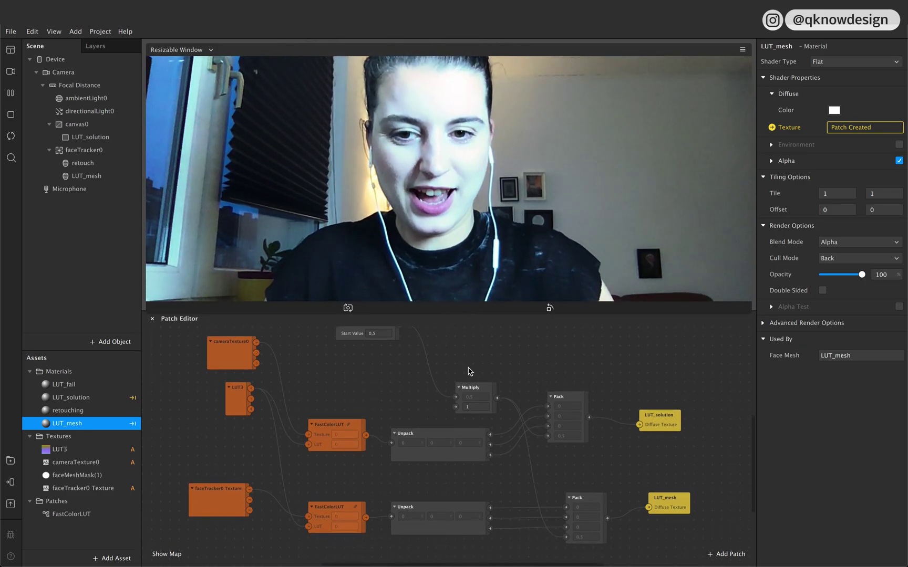
{"action": "scroll", "coordinate": [478, 404], "scroll_direction": "up", "scroll_amount": 2}
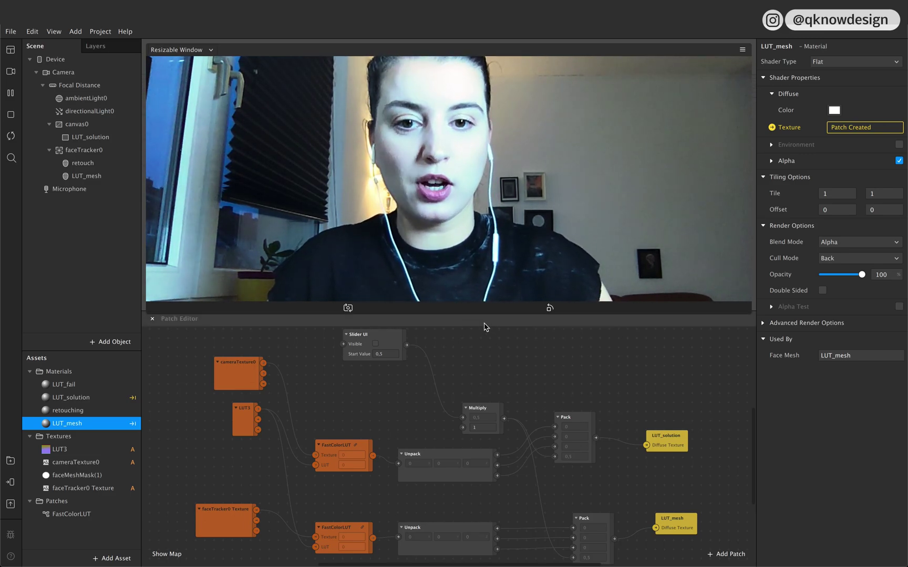
{"action": "left_click_drag", "start_coordinate": [477, 316], "coordinate": [476, 399]}
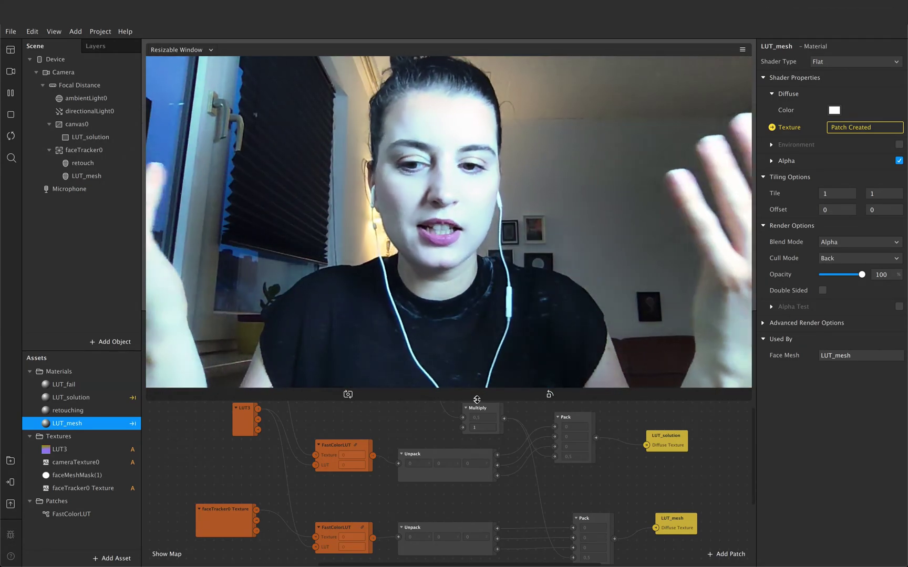
{"action": "scroll", "coordinate": [441, 478], "scroll_direction": "up", "scroll_amount": 3}
{"action": "scroll", "coordinate": [441, 478], "scroll_direction": "up", "scroll_amount": 3}
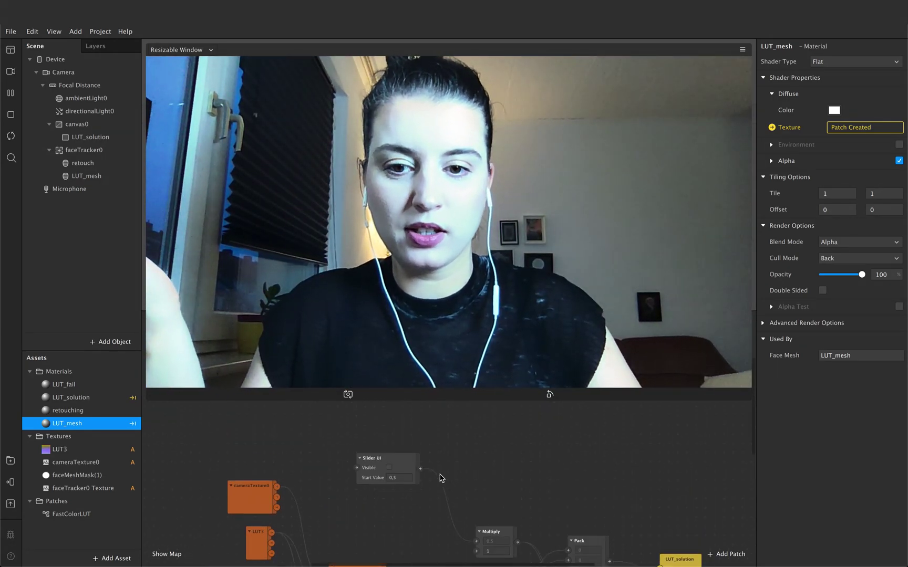
{"action": "scroll", "coordinate": [440, 478], "scroll_direction": "up", "scroll_amount": 2}
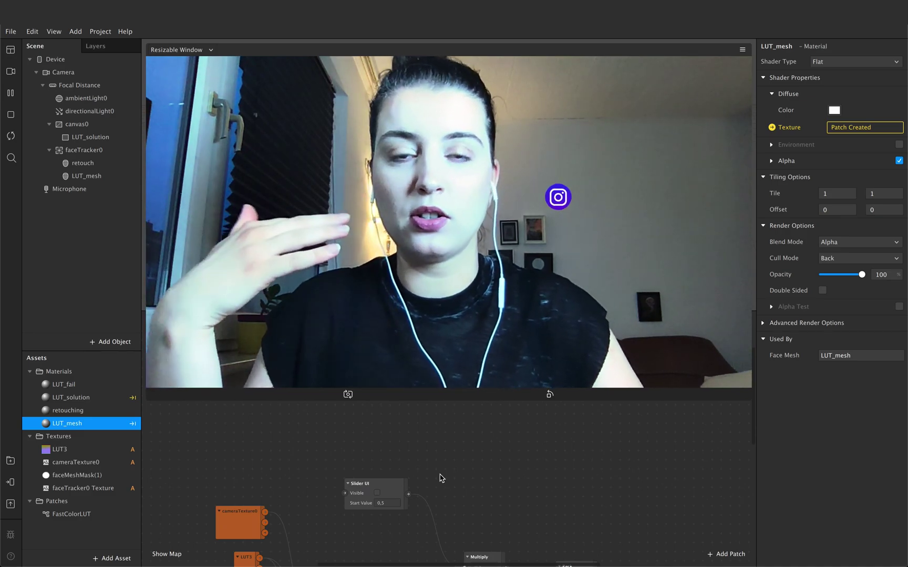